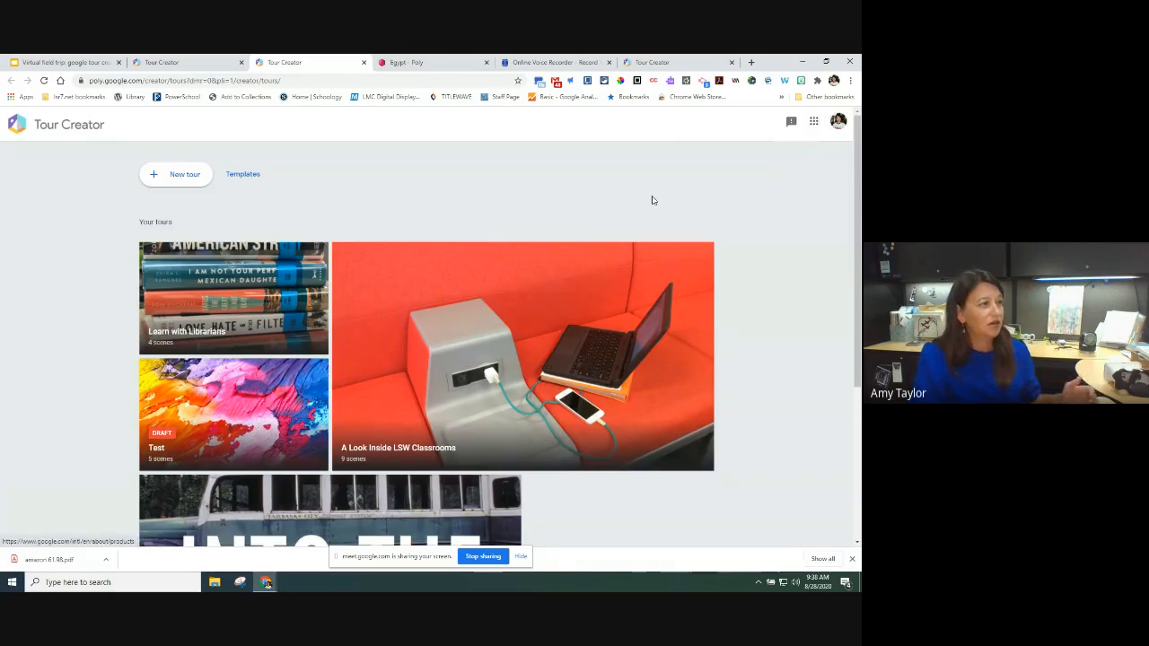
# Step: Start a new tour titled 'Learn with Libs' with a filler description
pyautogui.click(184, 174)
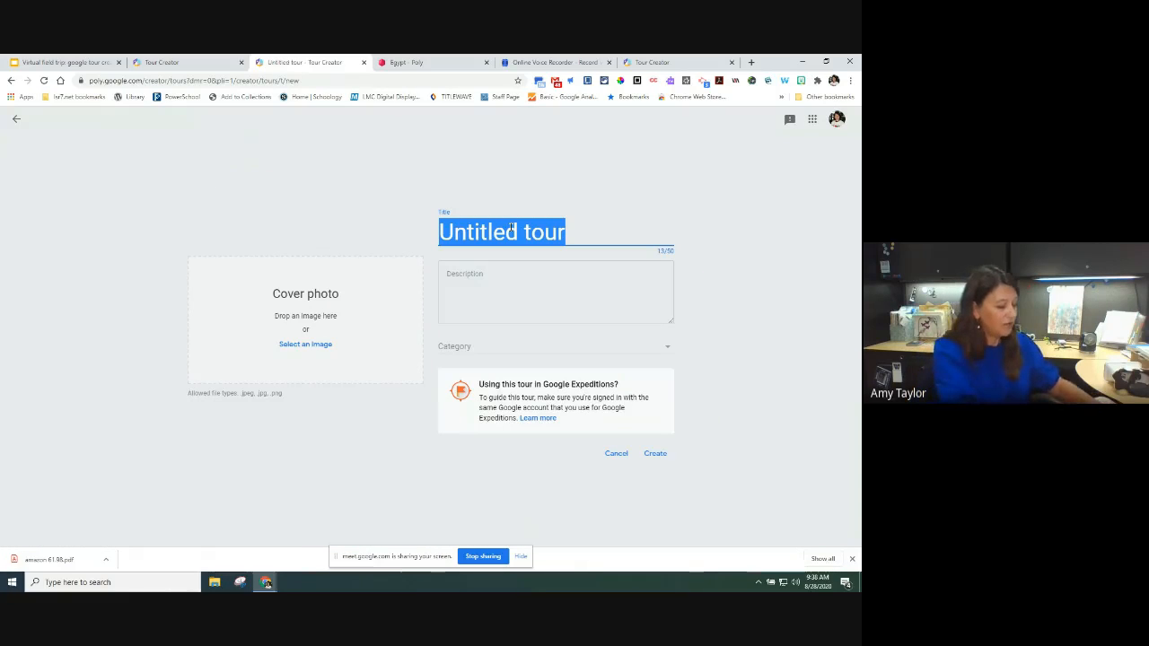
pyautogui.write('Learn wit')
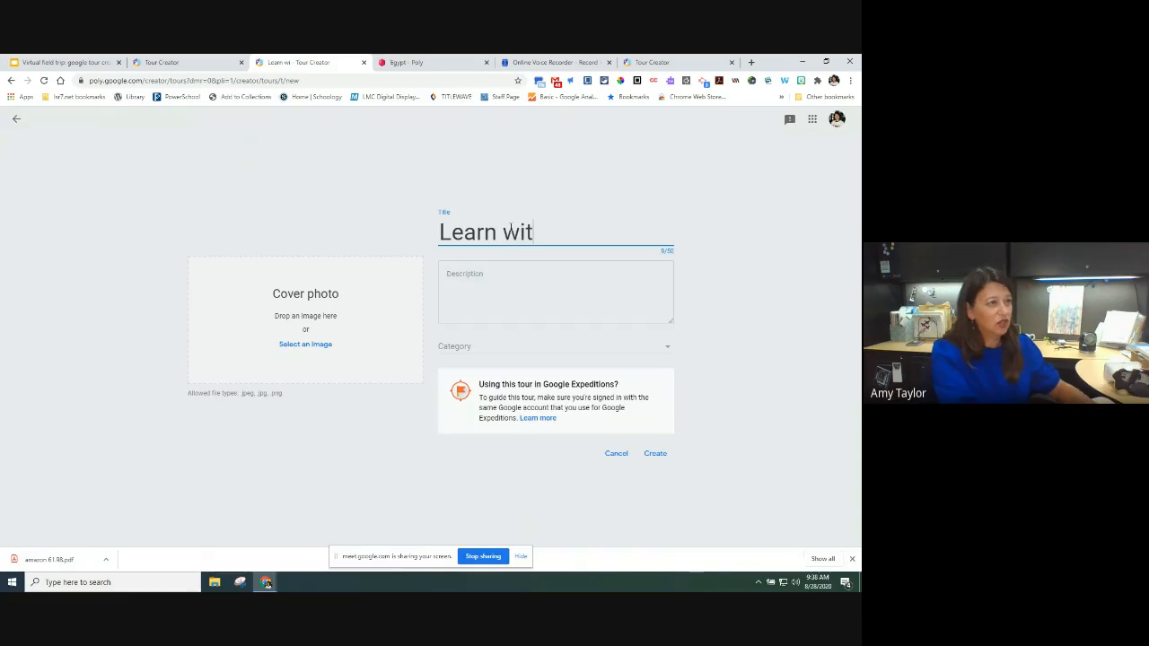
pyautogui.write('h Libr')
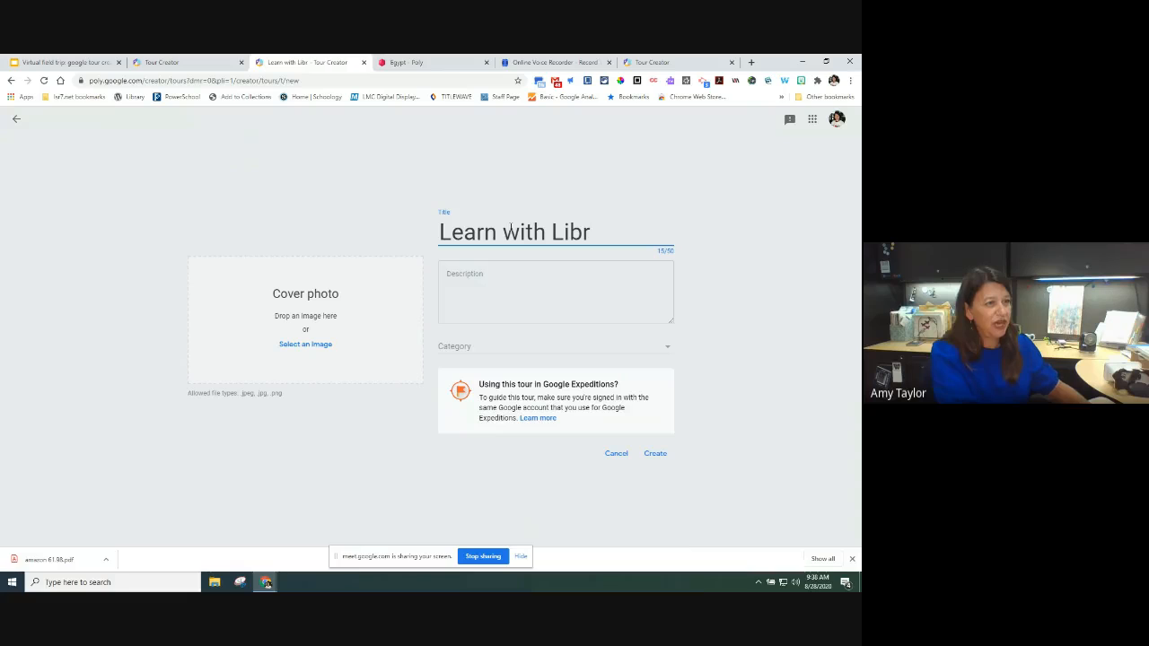
pyautogui.press('BackSpace')
pyautogui.write('s')
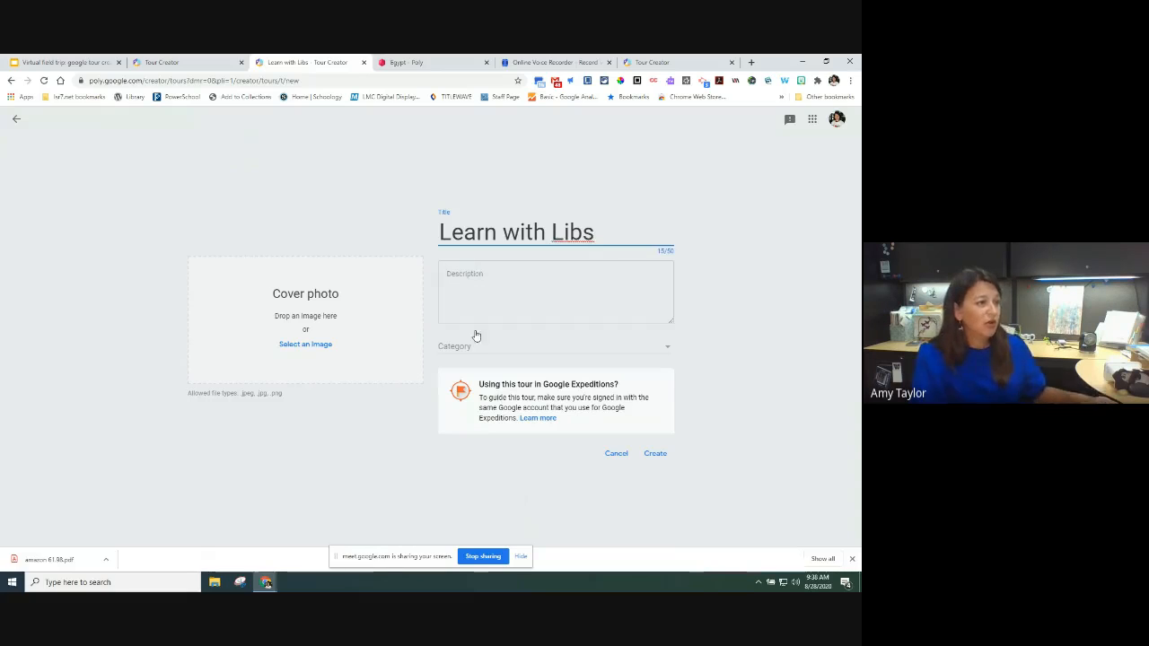
pyautogui.click(474, 301)
pyautogui.write('asfdfdga gaa')
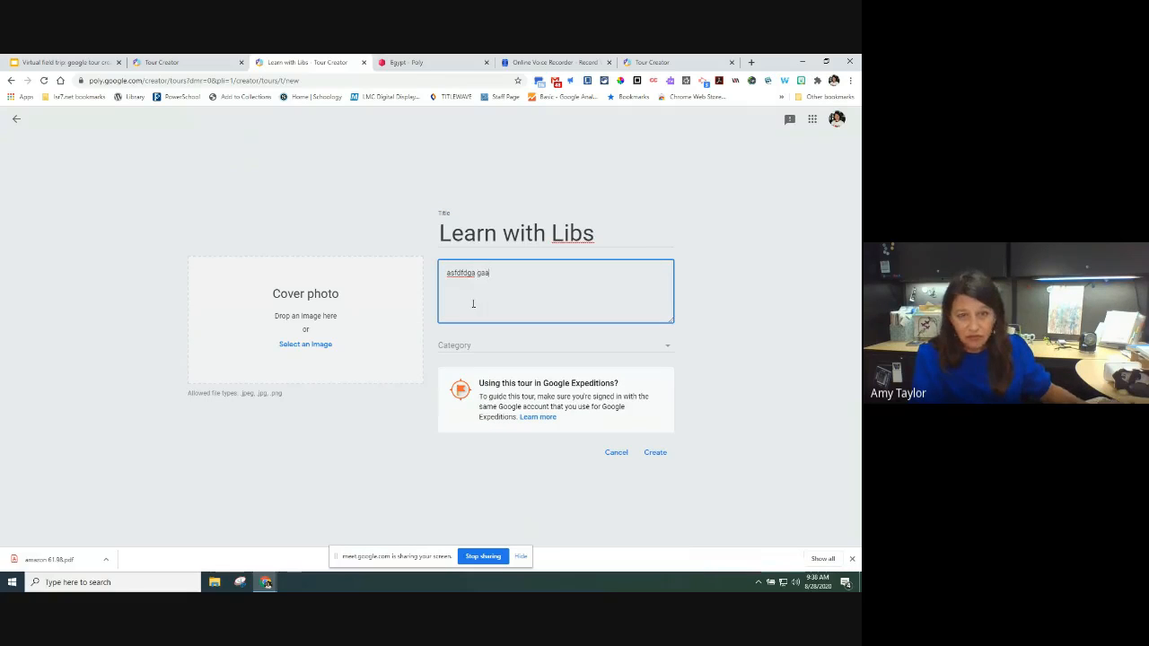
# Step: Set IMG_8955 from the Desktop's Virtual Field Trips folder as the tour's cover photo
pyautogui.click(318, 347)
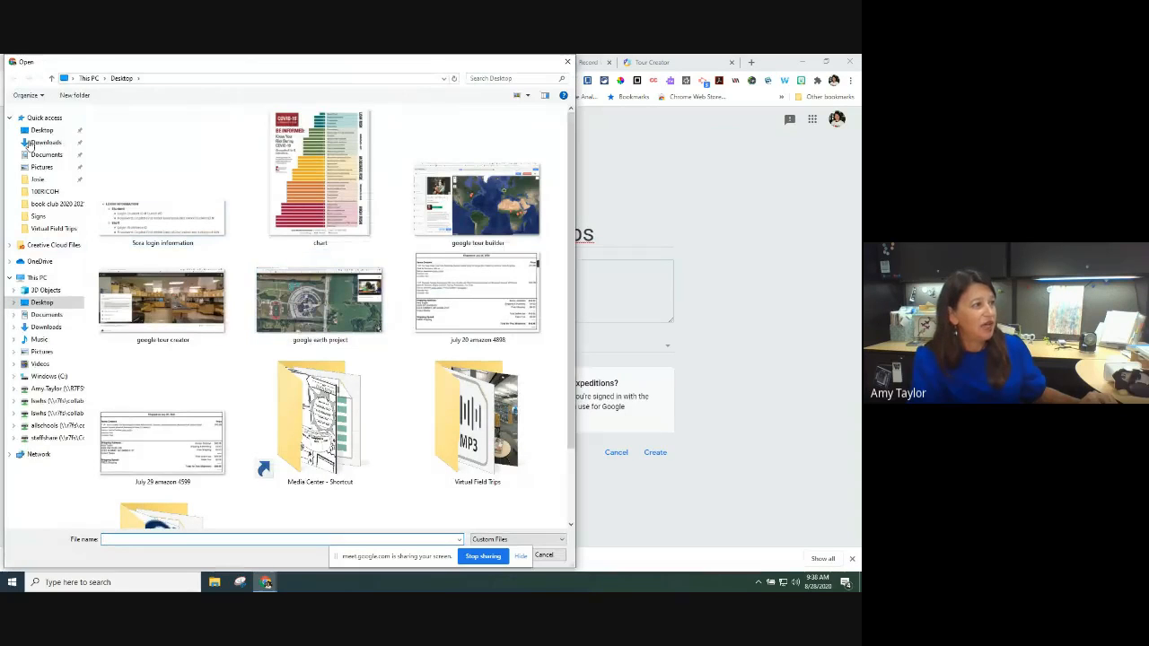
pyautogui.click(40, 132)
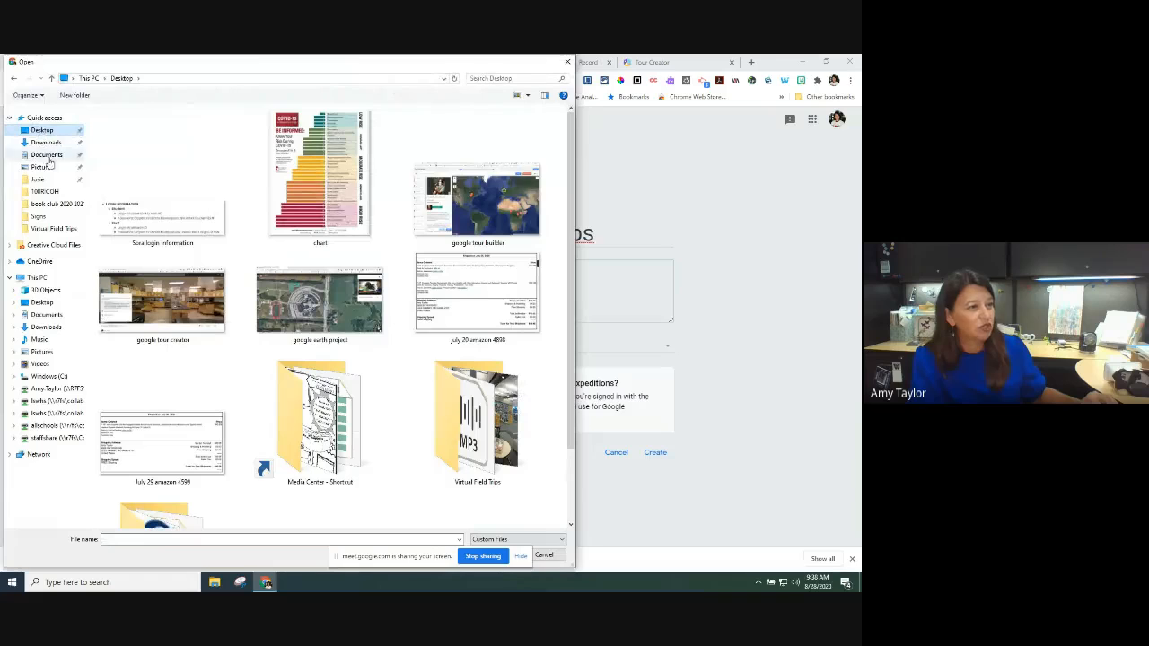
pyautogui.doubleClick(431, 403)
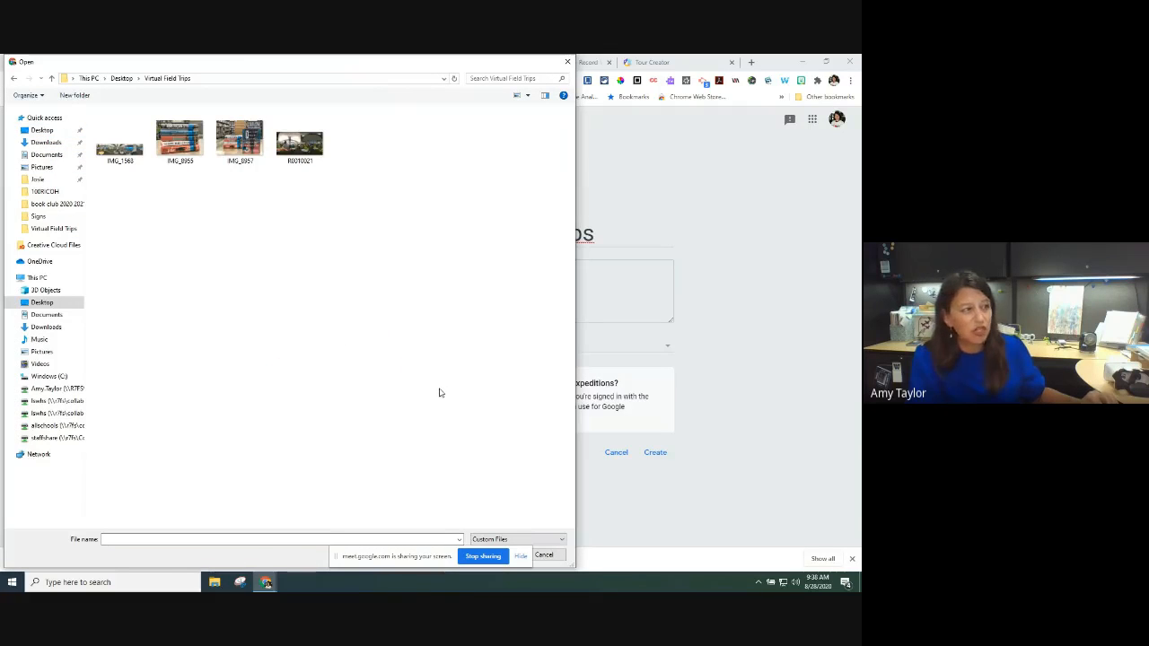
pyautogui.doubleClick(175, 150)
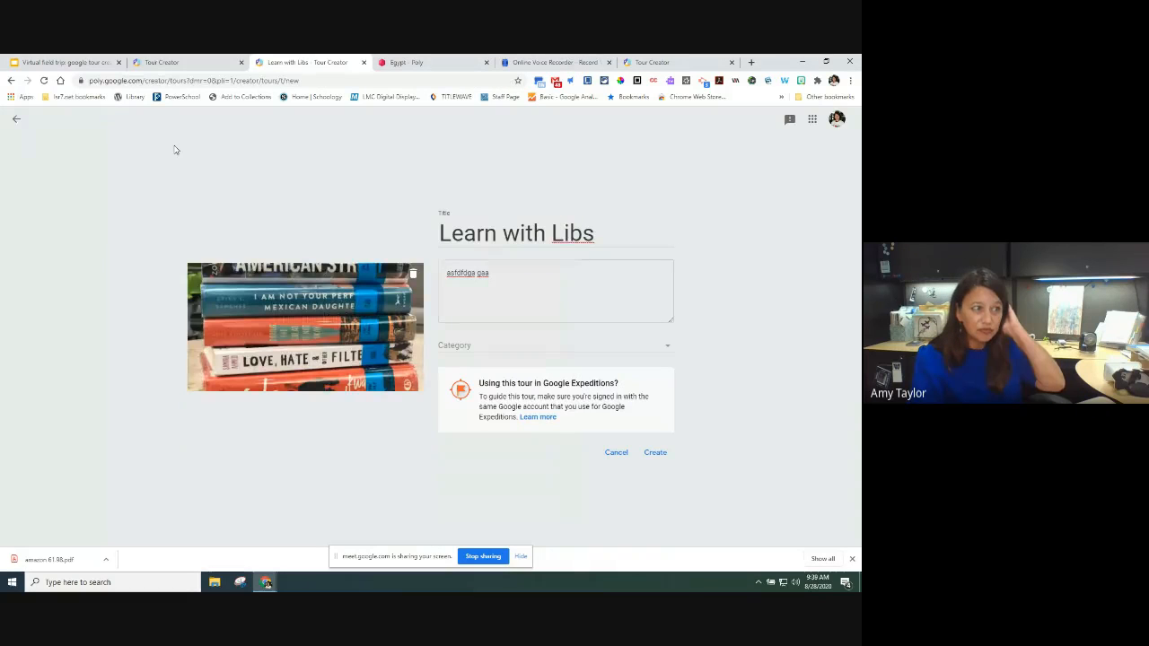
# Step: Choose History as the tour's category
pyautogui.click(462, 352)
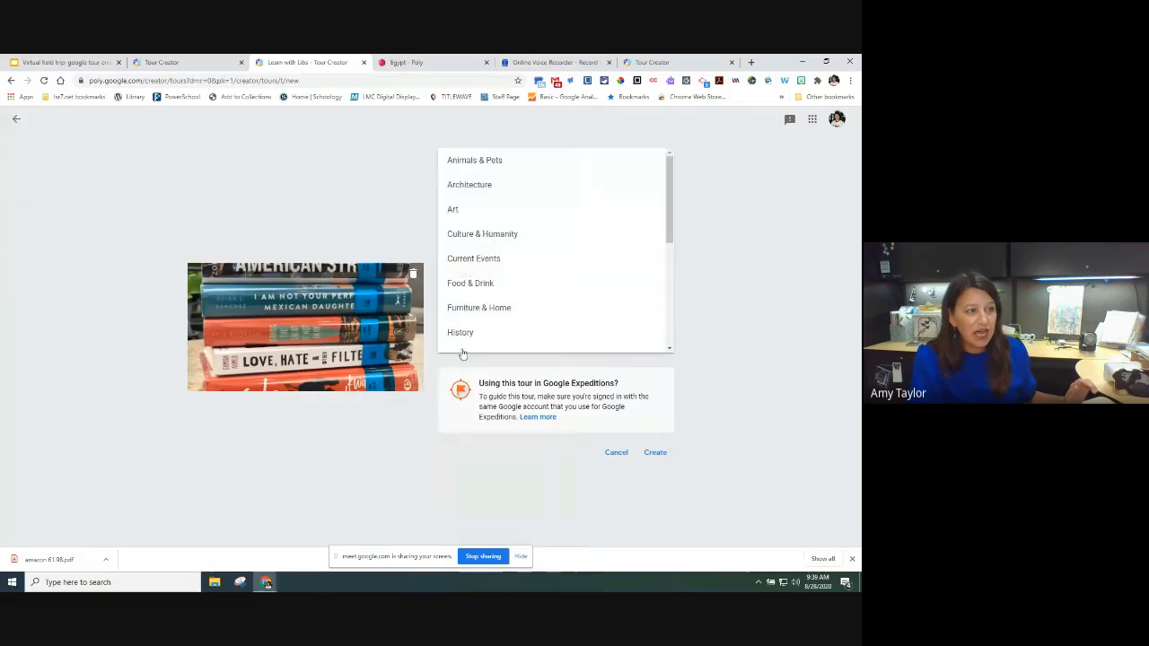
pyautogui.click(460, 334)
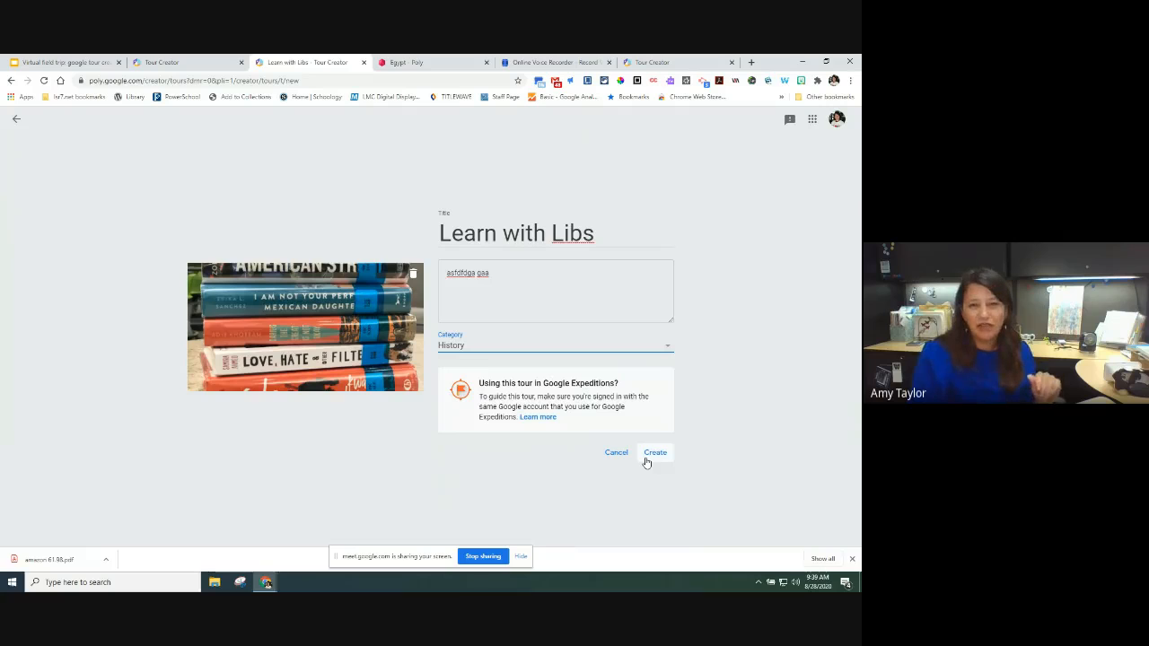
pyautogui.rightClick(345, 587)
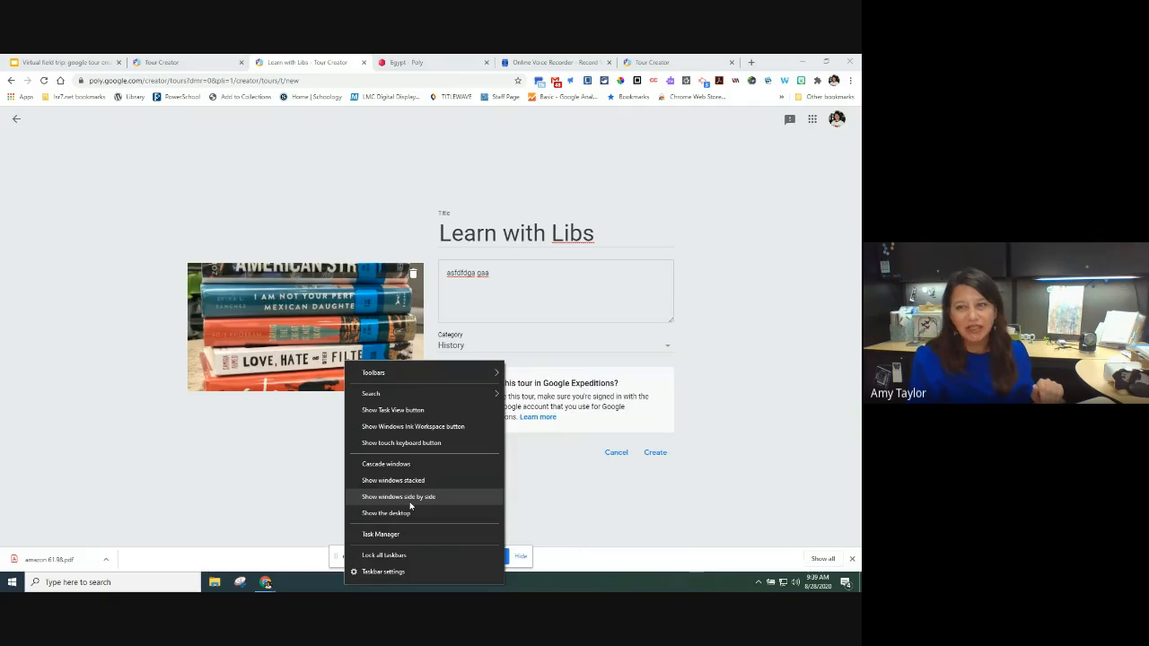
pyautogui.click(300, 588)
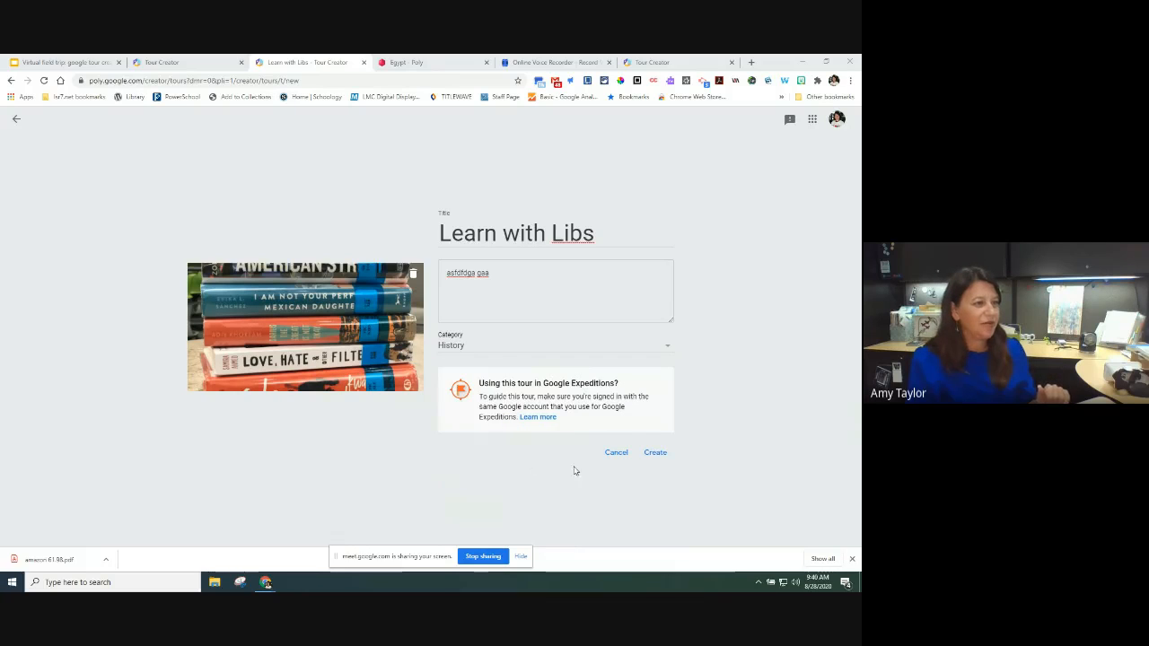
# Step: Create the tour and load Street View at 2600 SW Ward Road for a new scene
pyautogui.click(653, 454)
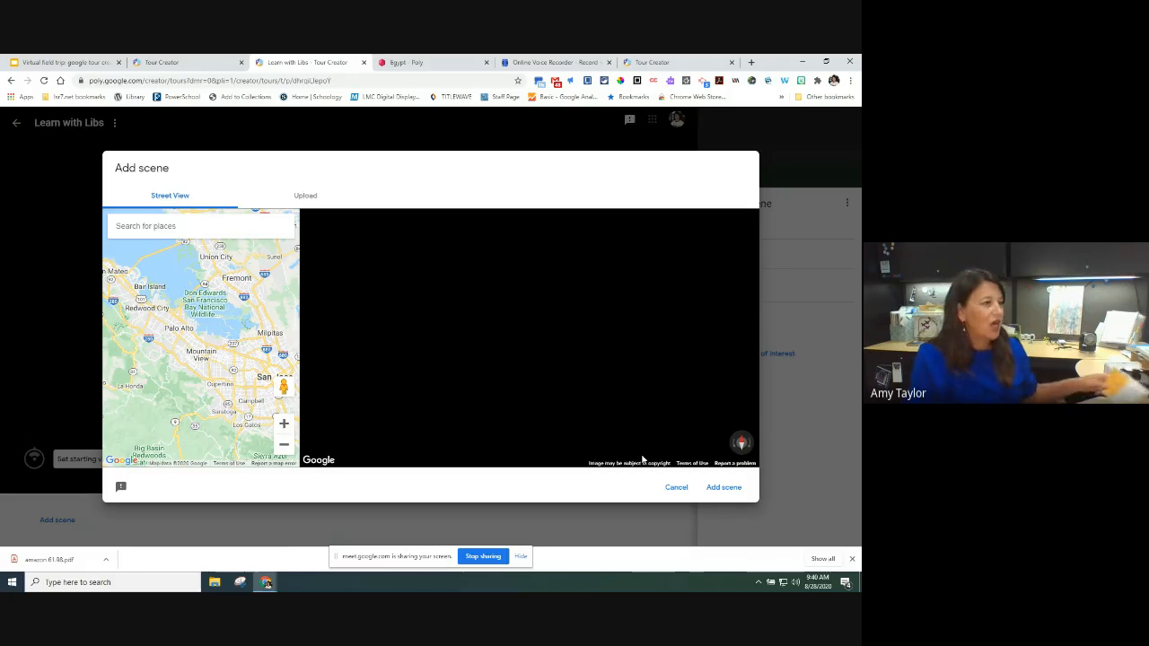
pyautogui.click(161, 225)
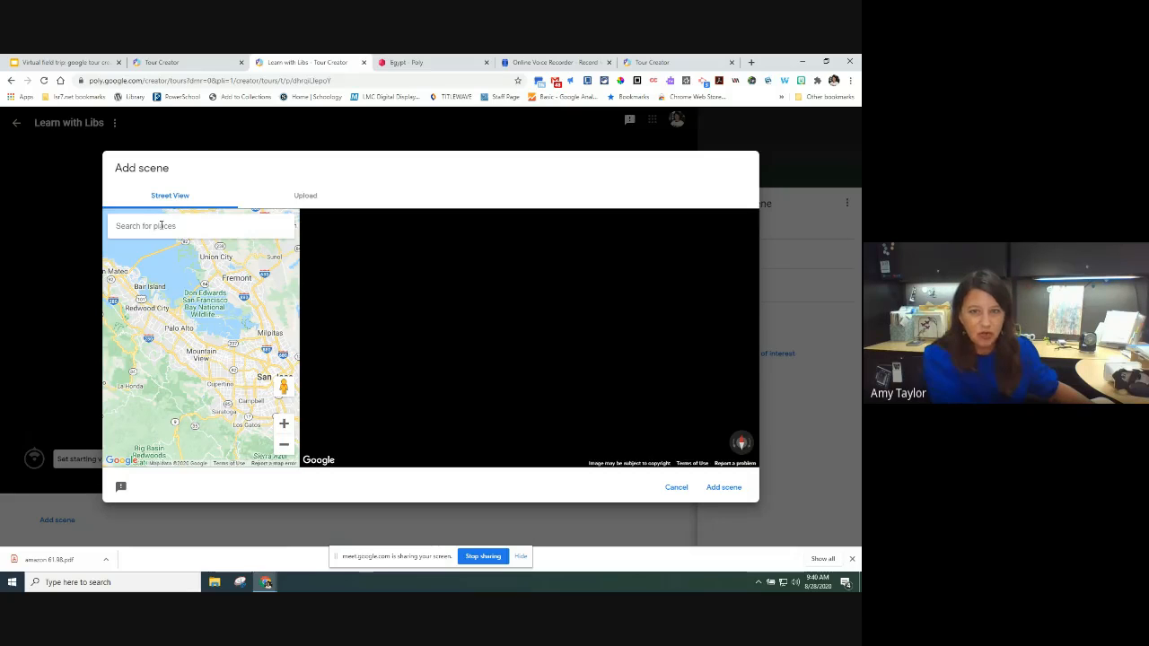
pyautogui.write('2')
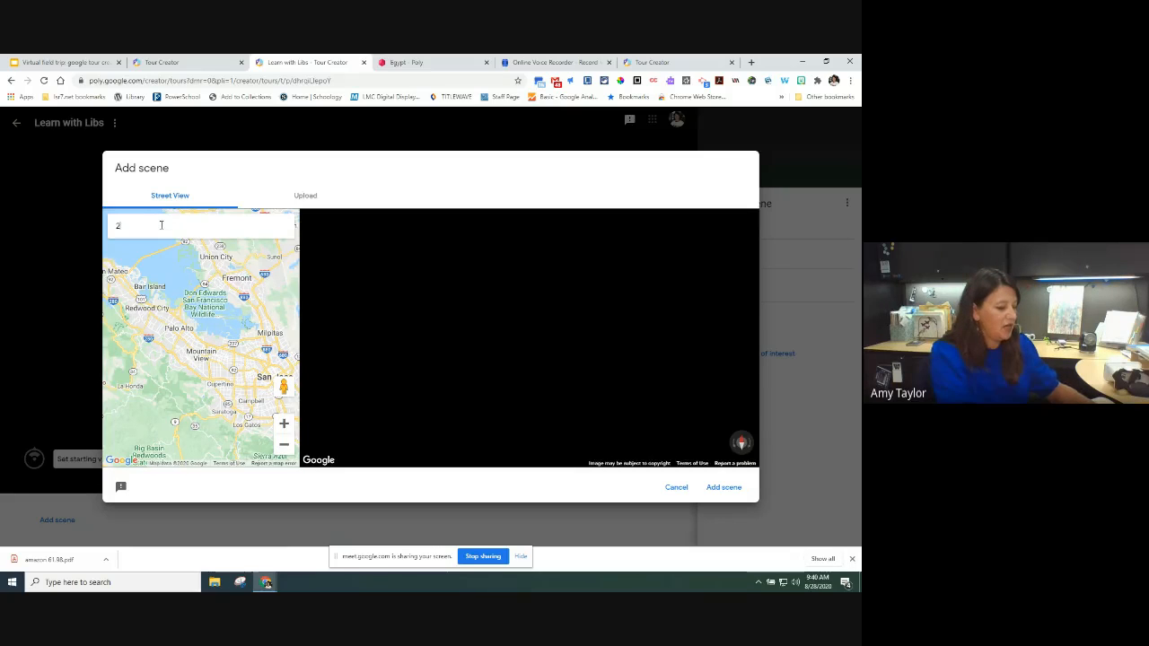
pyautogui.write('600 Sw')
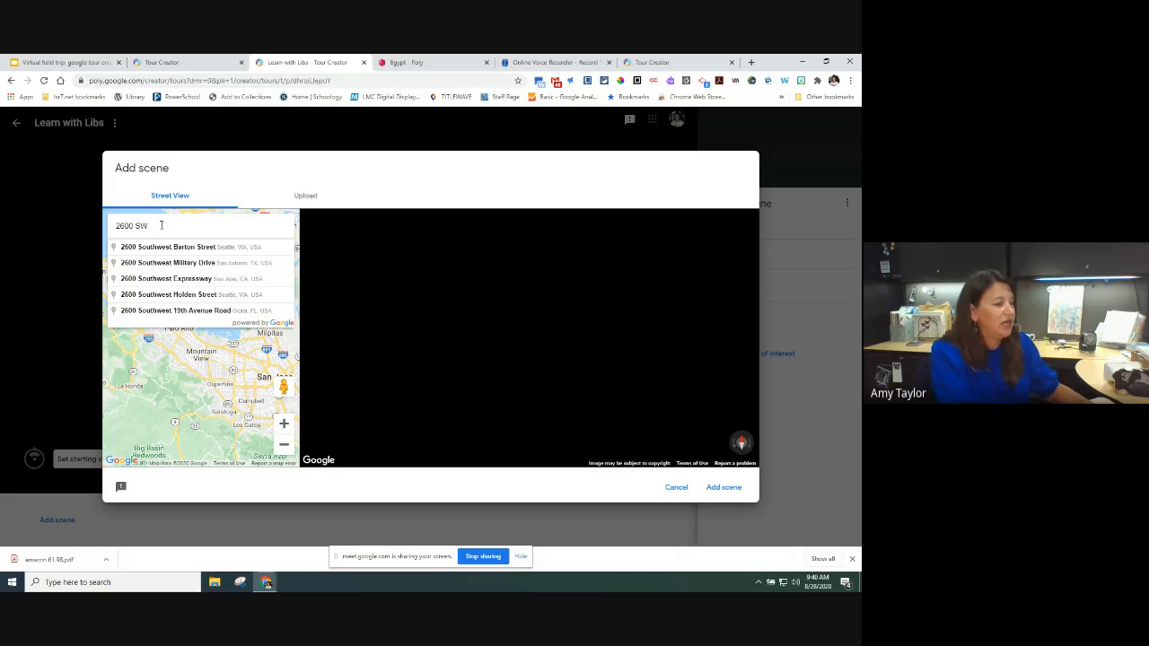
pyautogui.write('Ward')
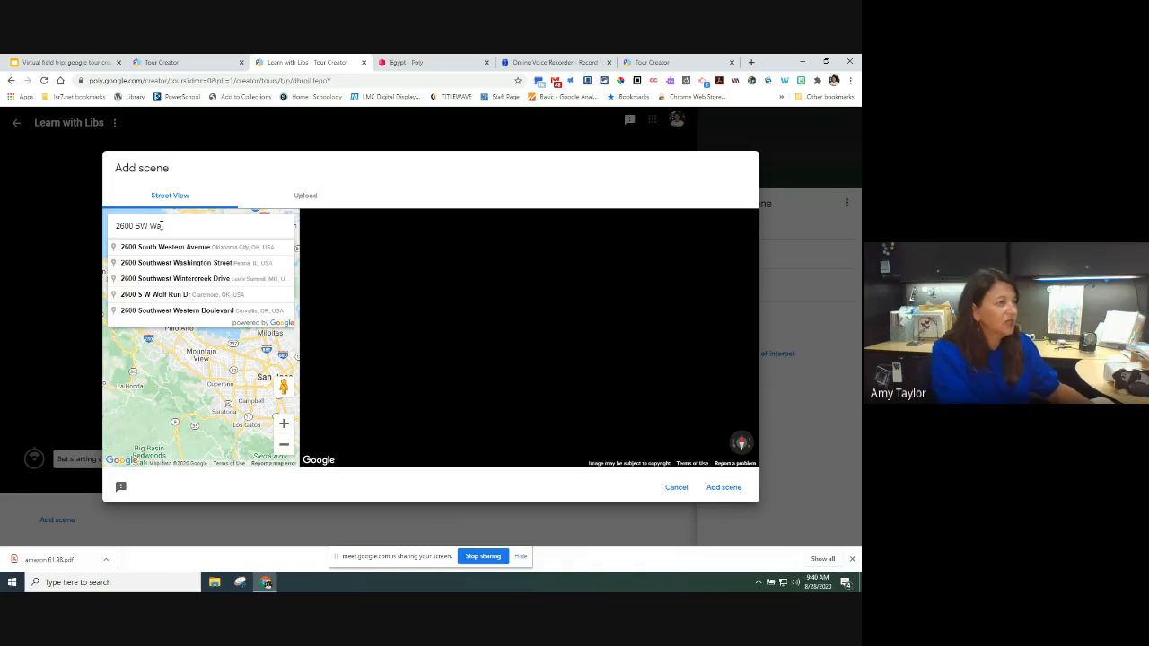
pyautogui.press('Down')
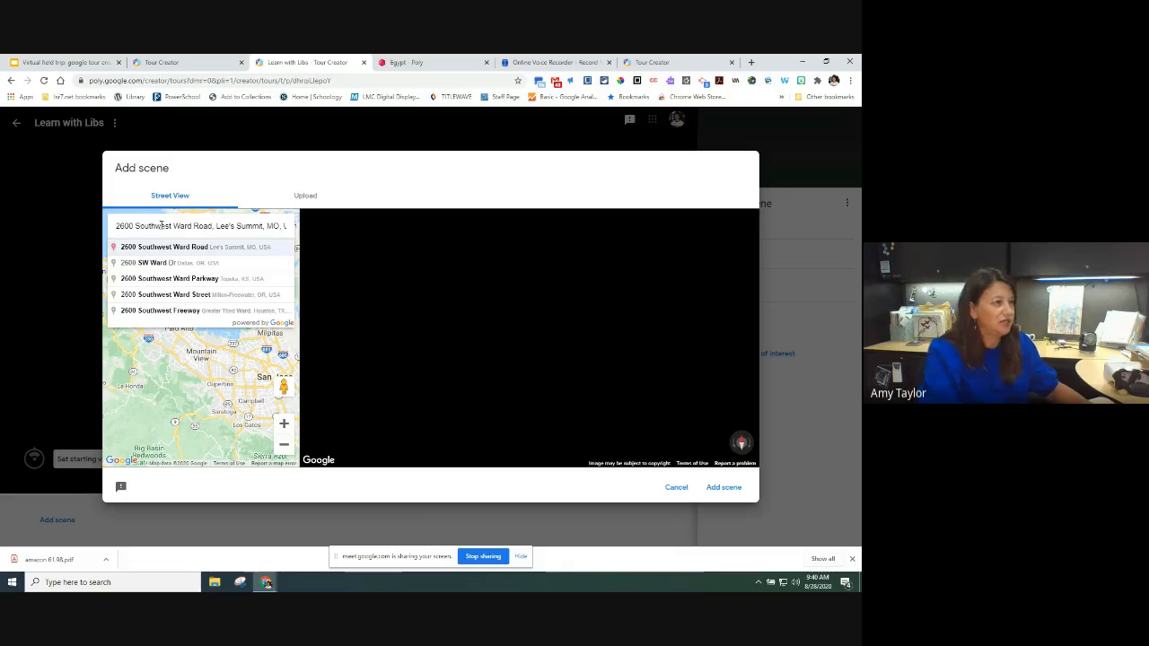
pyautogui.press('Return')
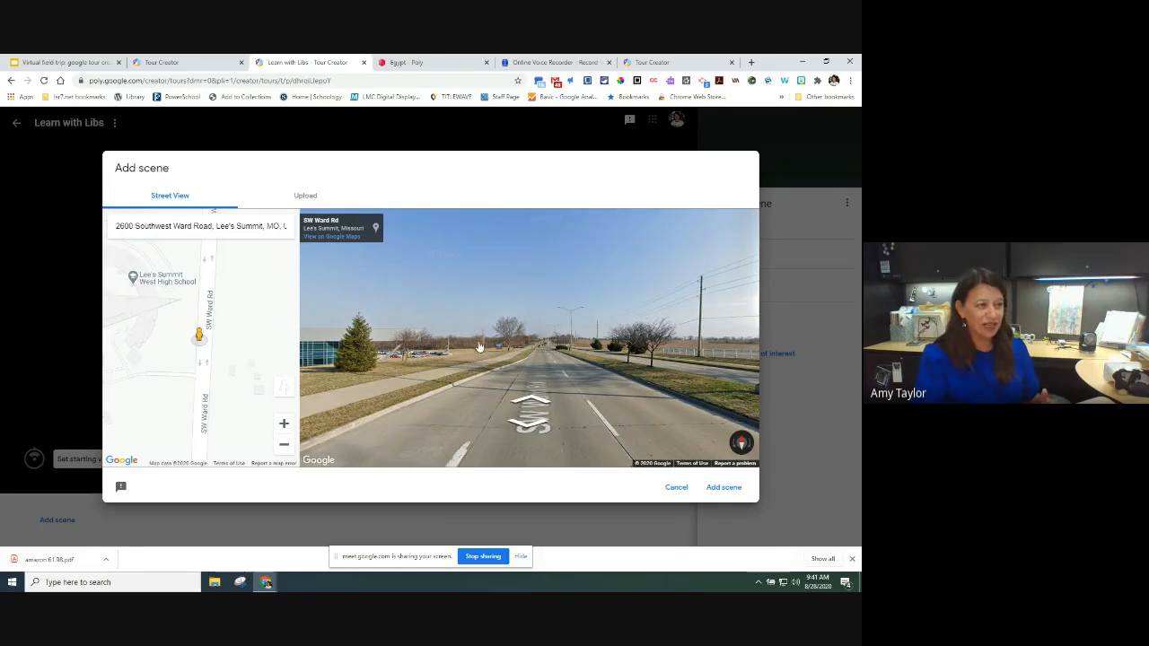
# Step: Move along SW Ward Rd toward the school and add that Street View spot as the first scene
pyautogui.moveTo(505, 341); pyautogui.dragTo(568, 362)
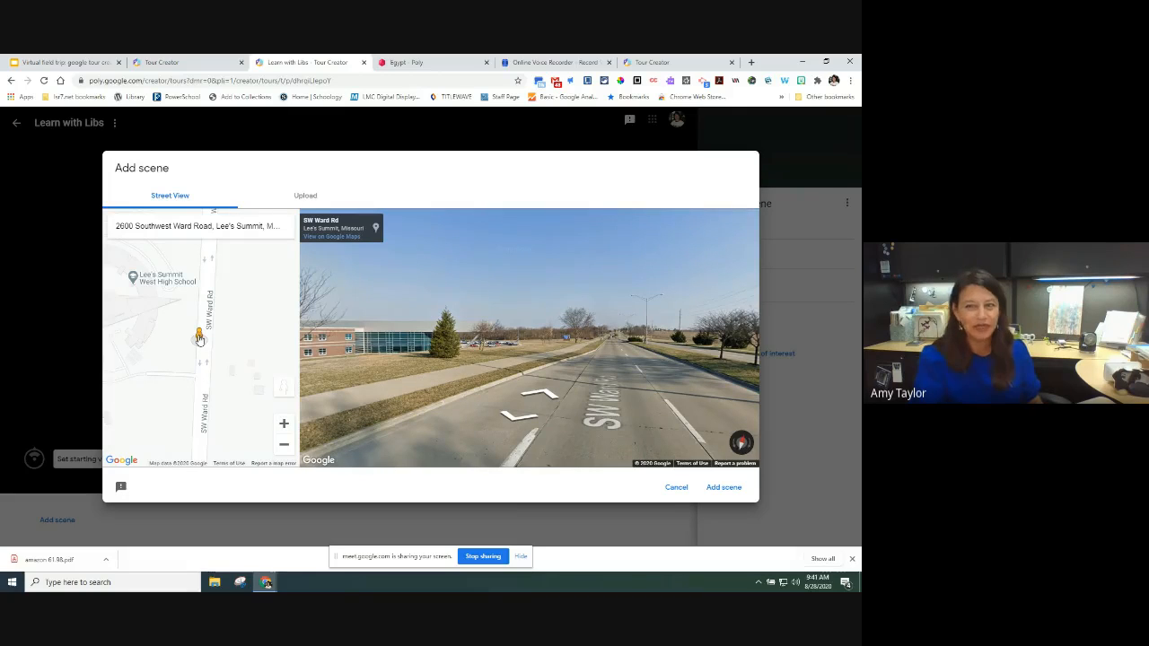
pyautogui.moveTo(200, 340)
pyautogui.mouseDown()
pyautogui.moveTo(211, 373)
pyautogui.moveTo(208, 343)
pyautogui.mouseUp()
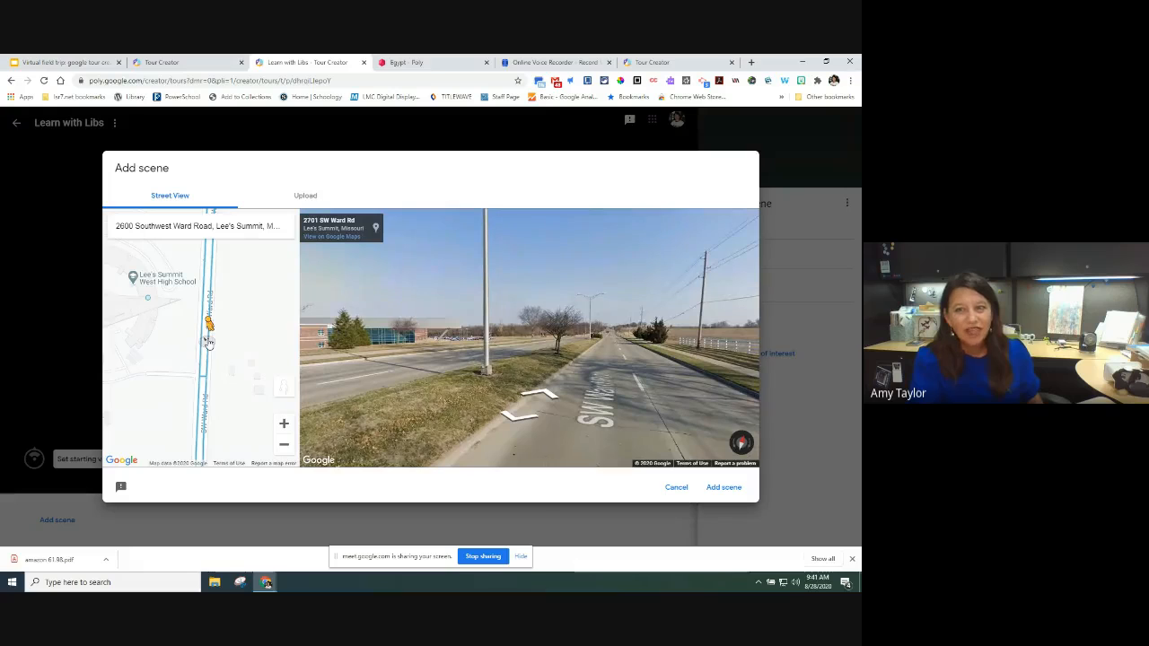
pyautogui.moveTo(208, 343); pyautogui.dragTo(208, 275)
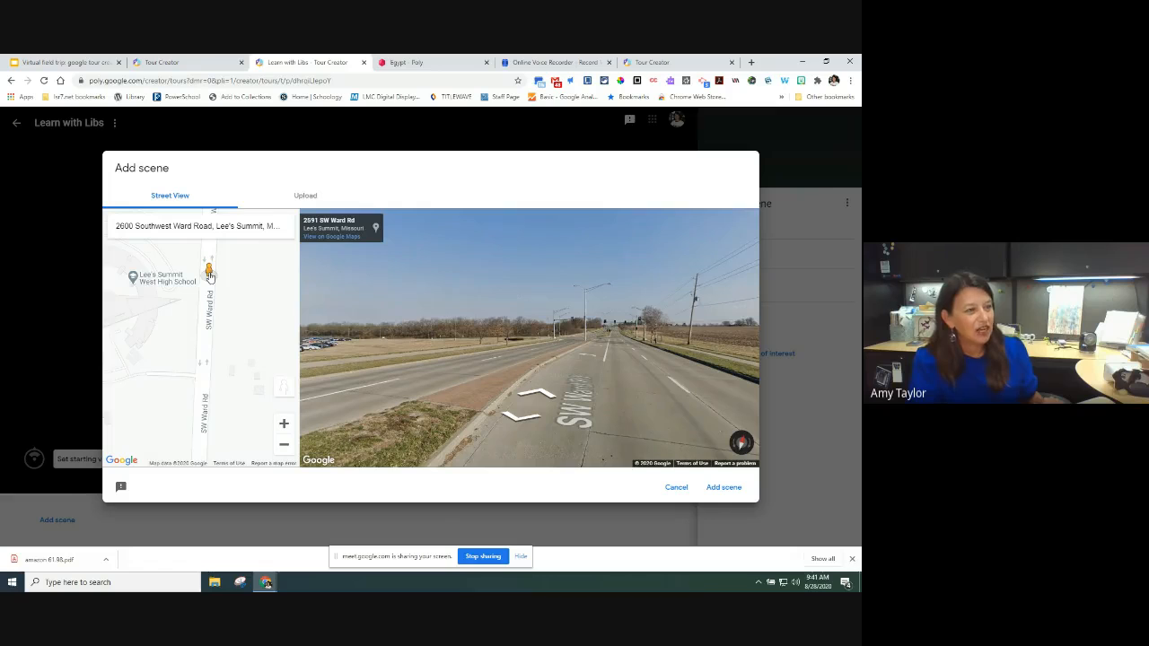
pyautogui.click(530, 357)
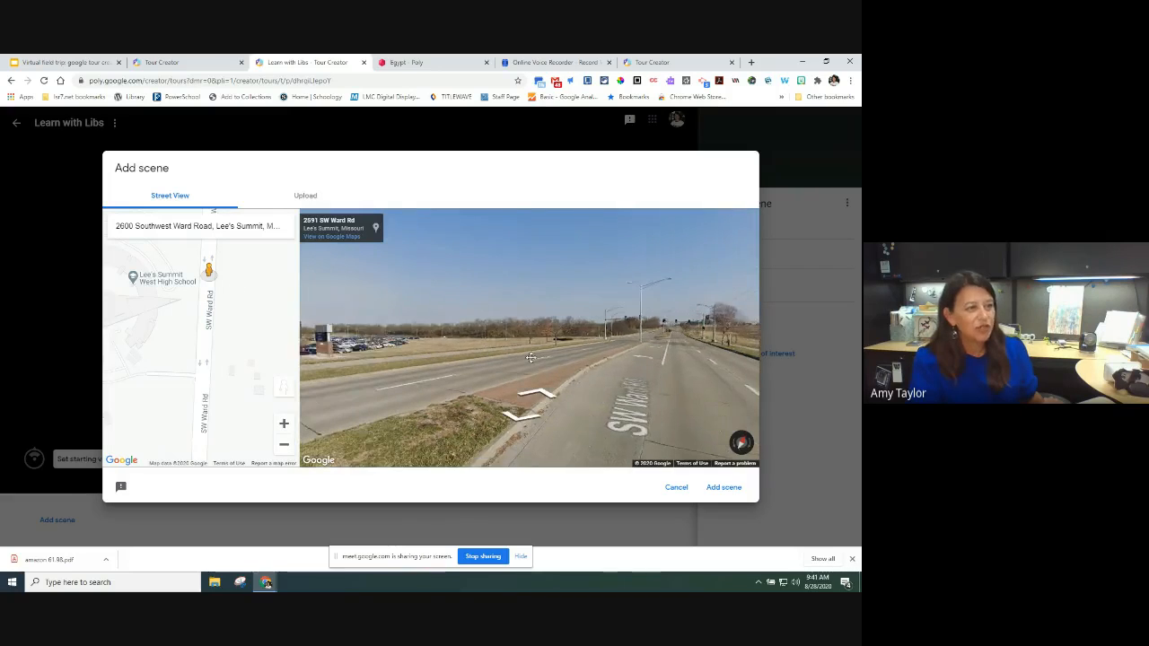
pyautogui.moveTo(530, 357); pyautogui.dragTo(684, 382)
pyautogui.moveTo(476, 366); pyautogui.dragTo(654, 381)
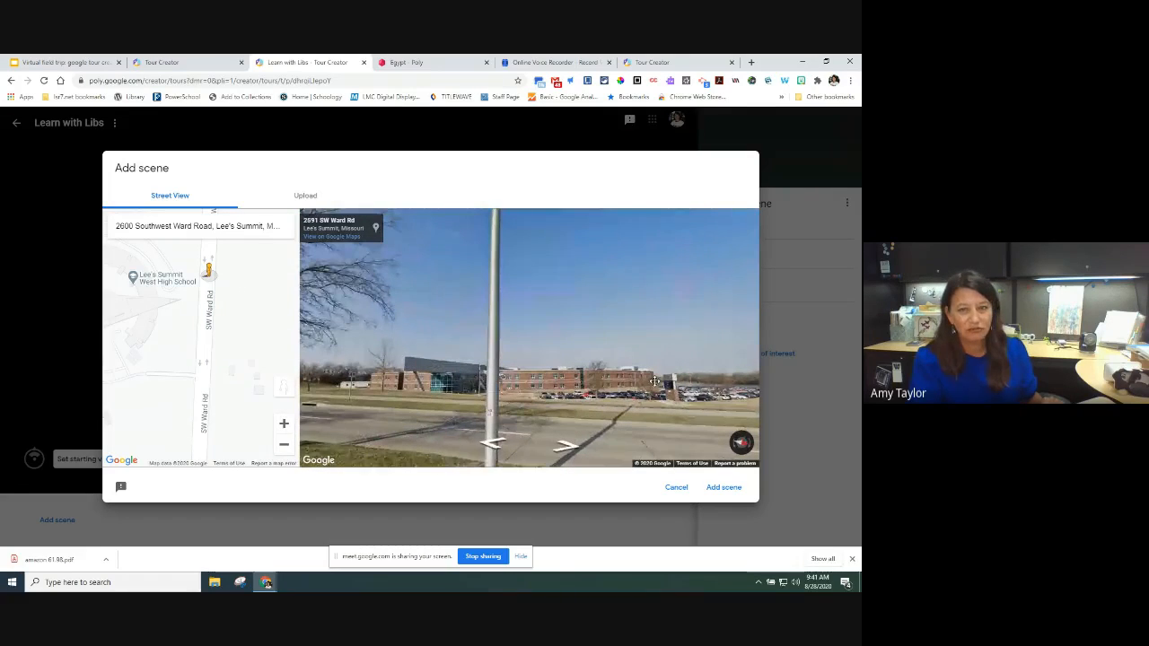
pyautogui.click(654, 381)
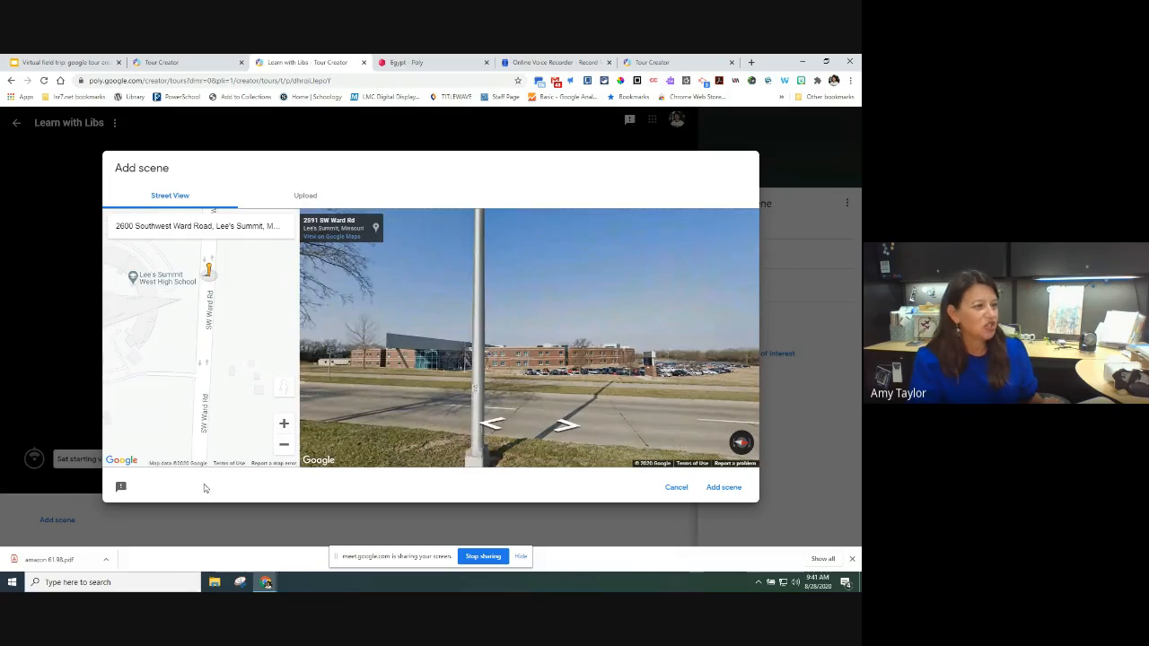
pyautogui.click(727, 495)
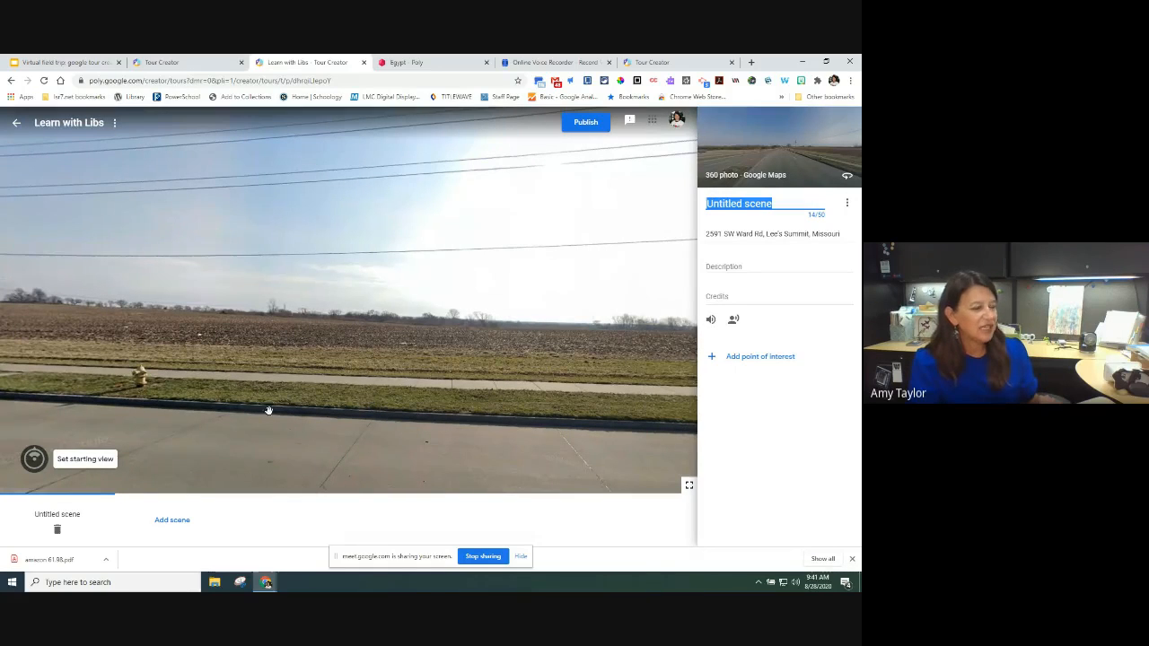
# Step: Rotate the scene and save a starting view looking down SW Ward Rd
pyautogui.click(83, 461)
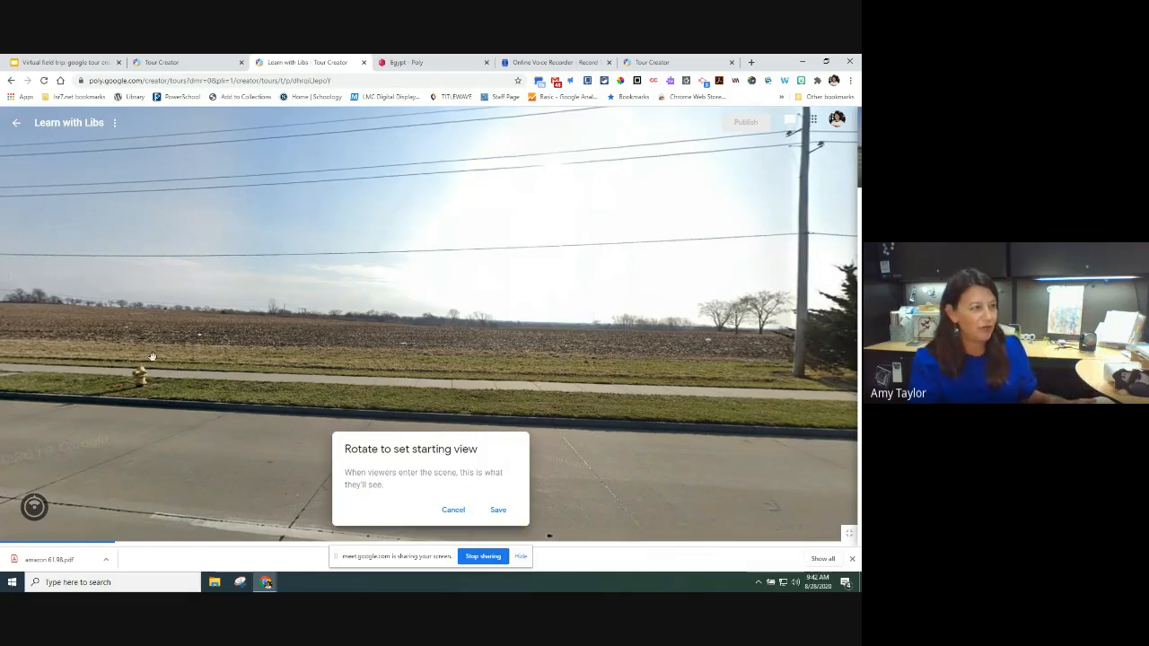
pyautogui.moveTo(152, 356); pyautogui.dragTo(283, 376)
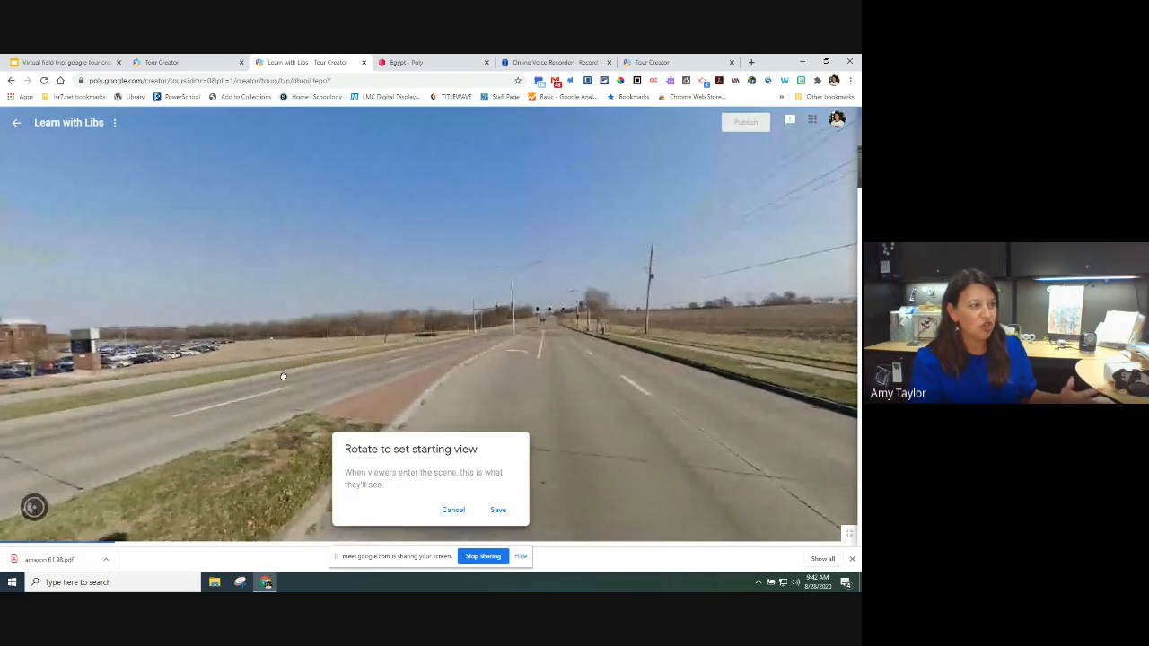
pyautogui.click(498, 509)
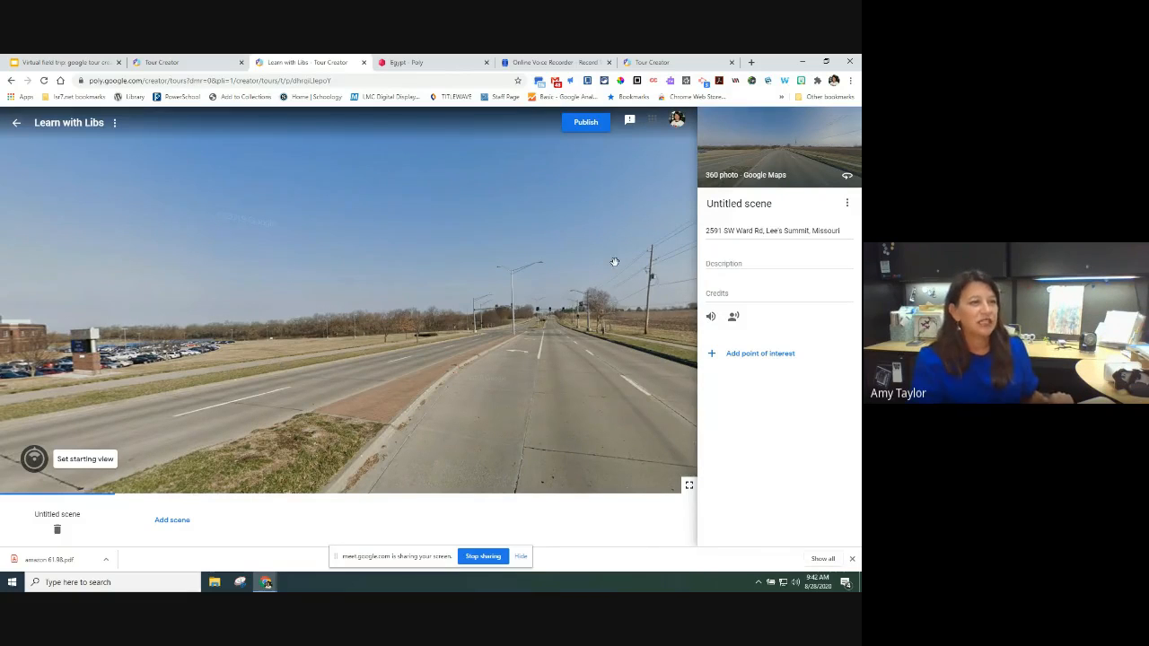
# Step: Give the scene a placeholder title and description, and bring up the ambient audio dialog
pyautogui.click(728, 203)
pyautogui.click(739, 205)
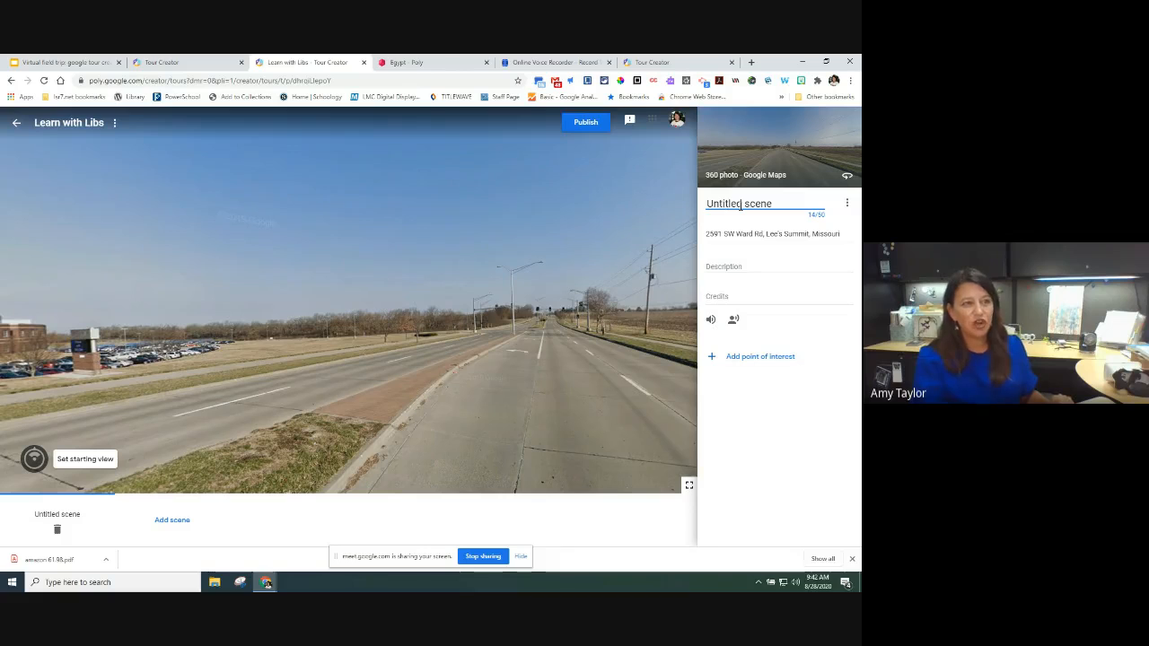
pyautogui.tripleClick(739, 204)
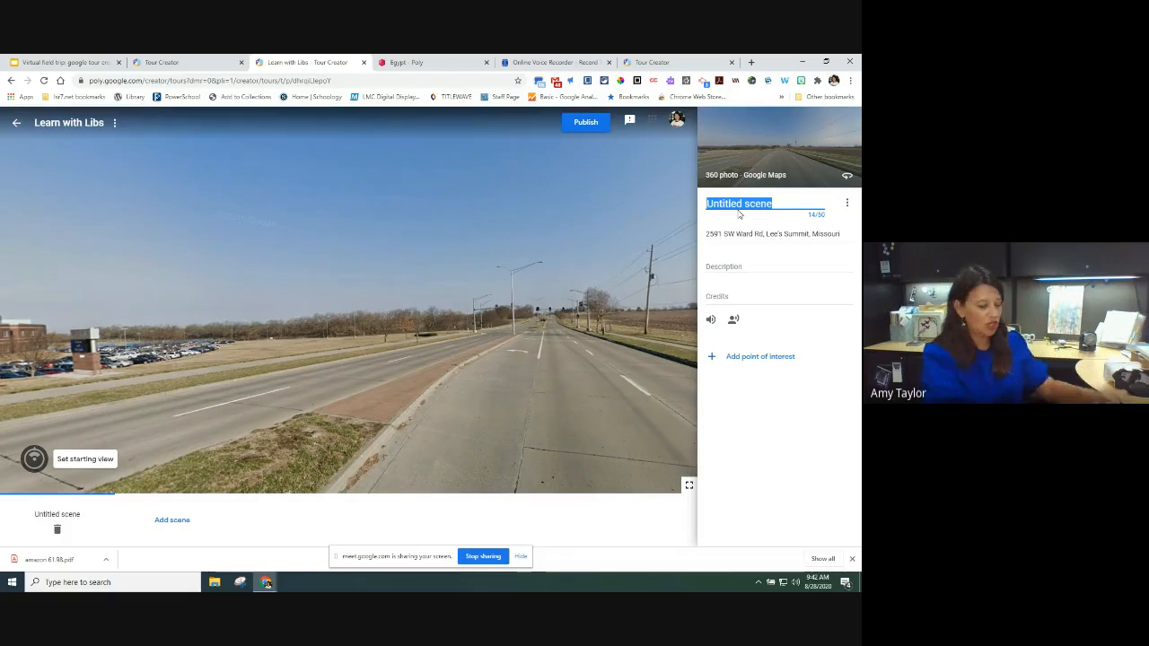
pyautogui.write('ajkahkahkldfhasjk')
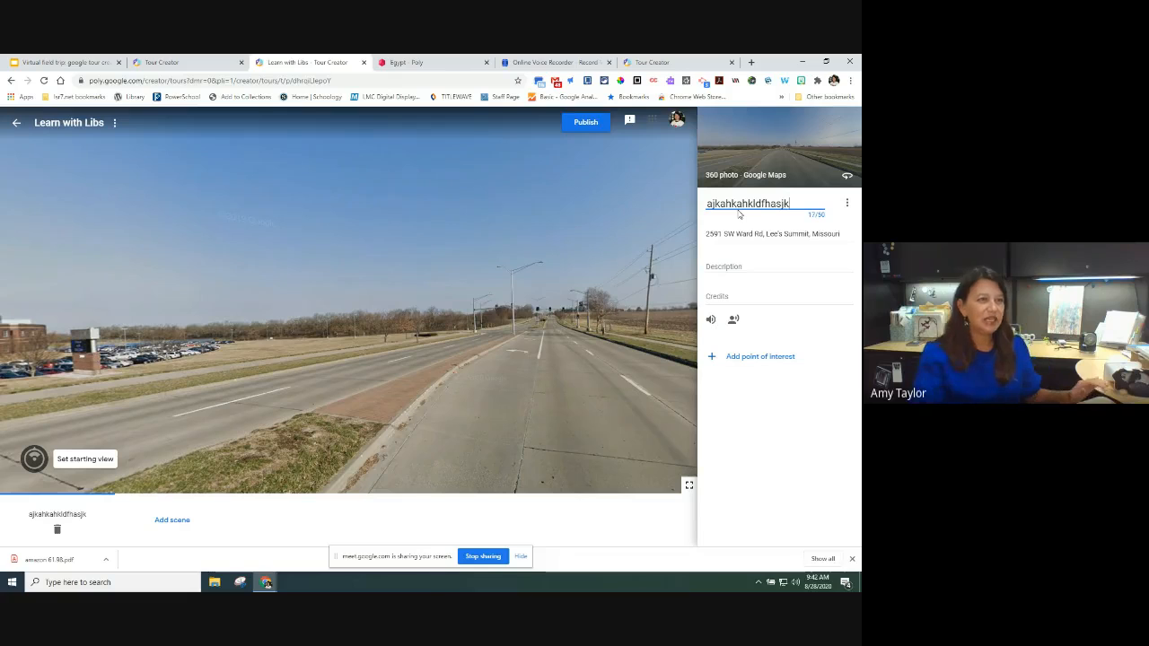
pyautogui.click(752, 262)
pyautogui.write('al;kdfjl; kjdflkasj dflkjal;k')
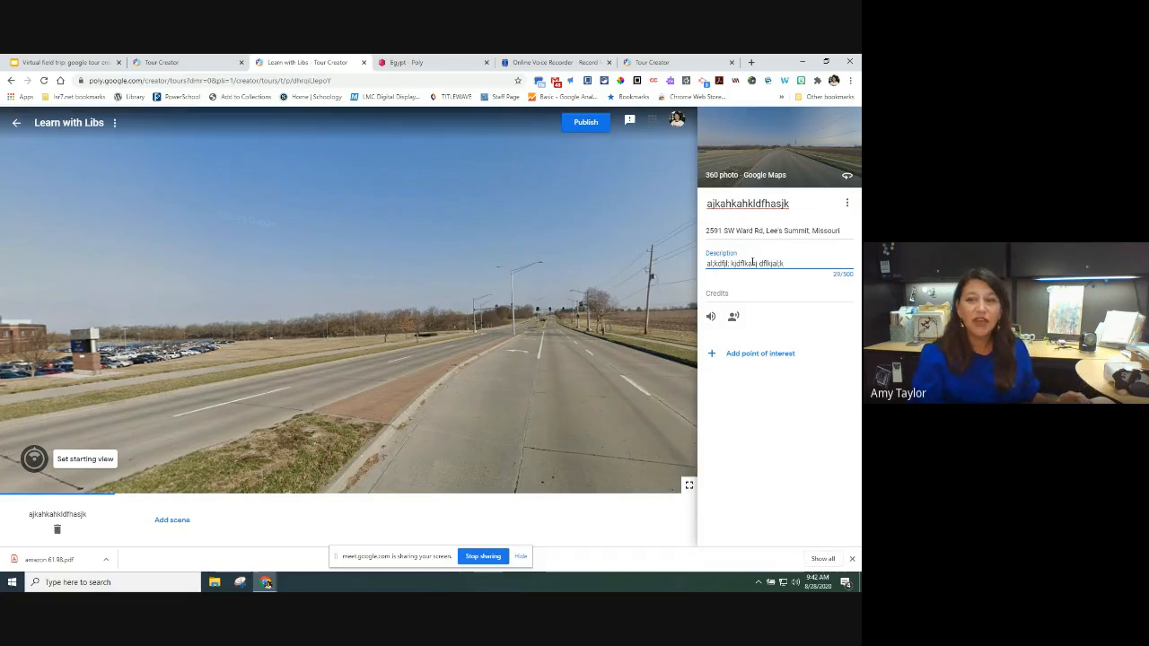
pyautogui.click(710, 318)
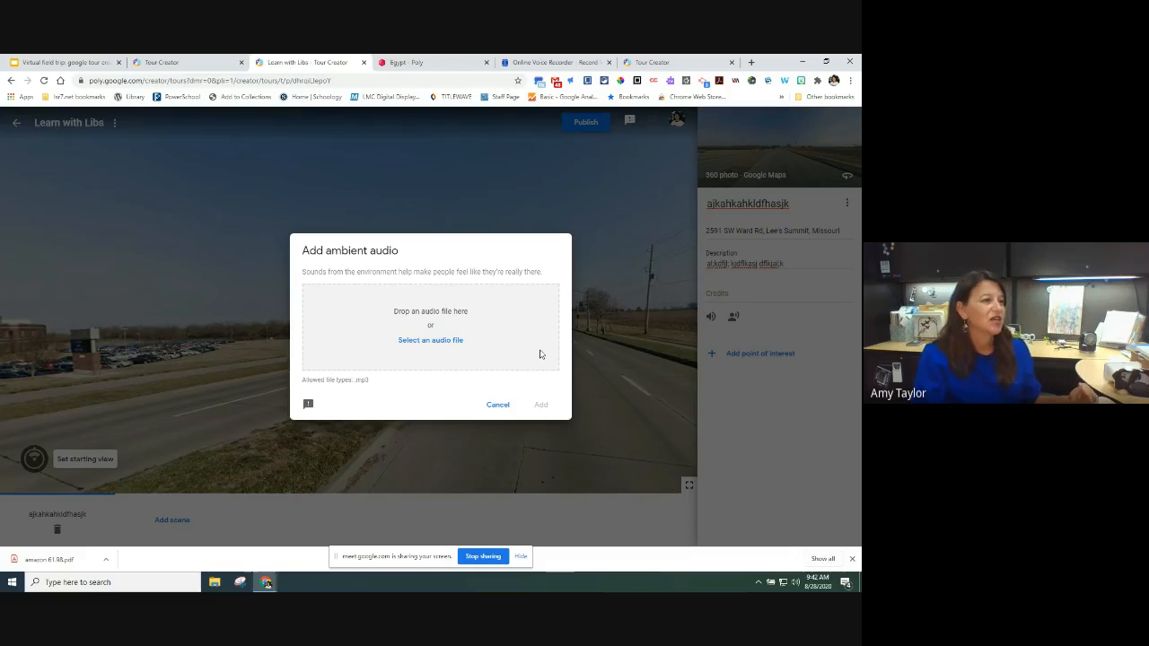
# Step: Attach Wishful_Thinking.mp3 as the scene's ambient audio
pyautogui.click(448, 342)
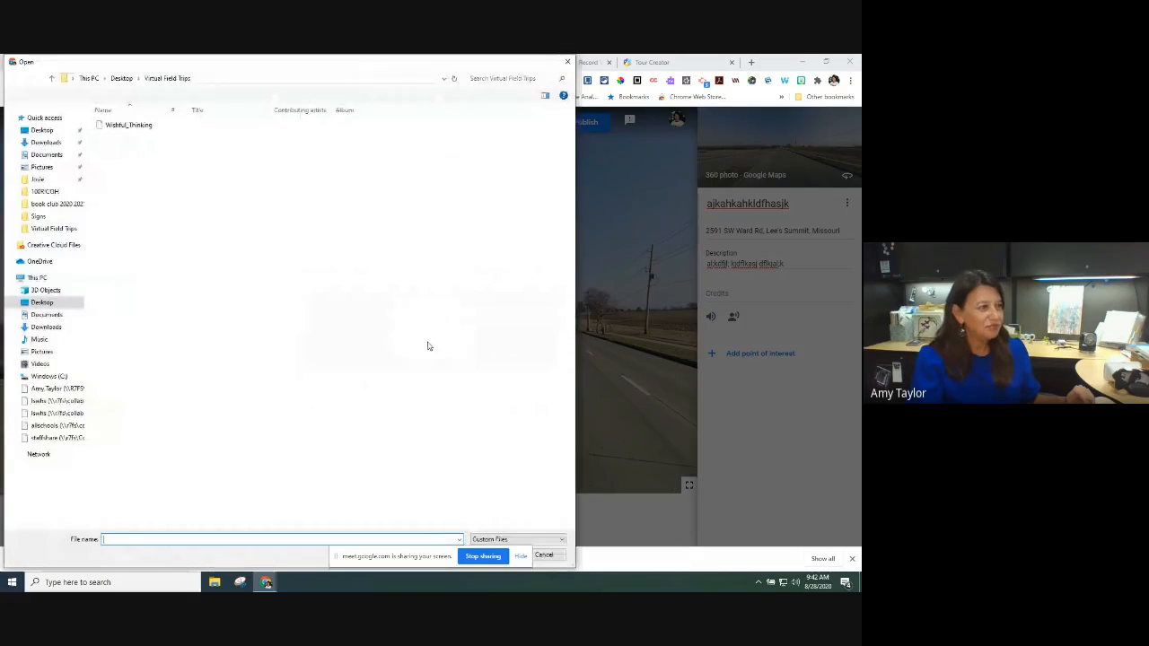
pyautogui.click(135, 128)
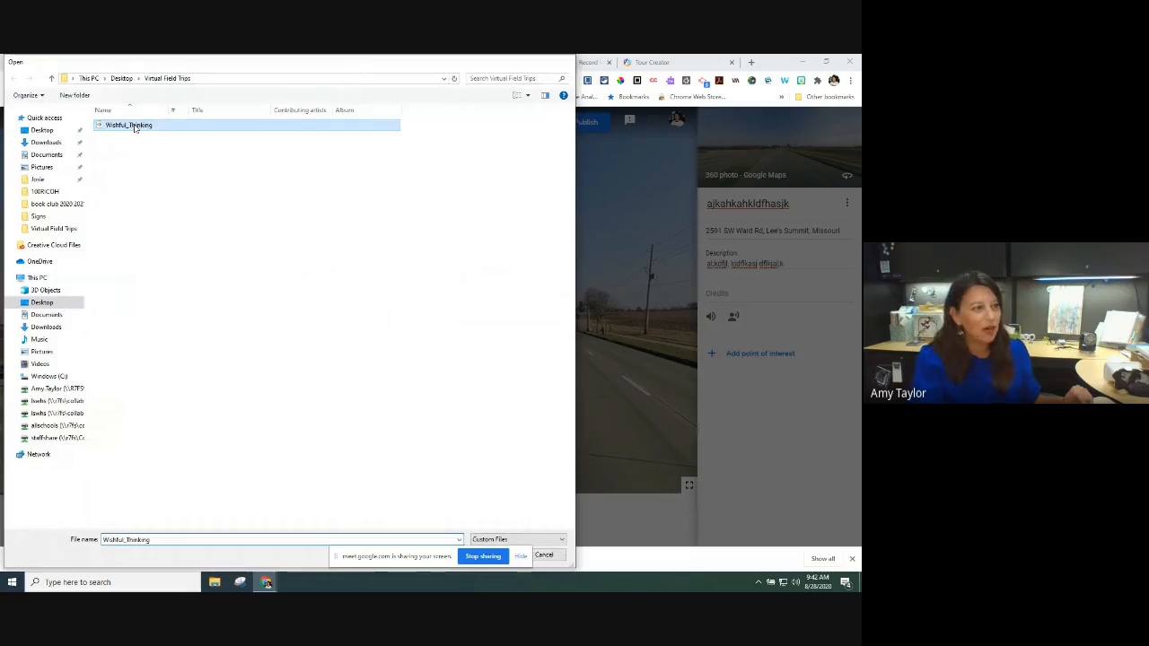
pyautogui.doubleClick(134, 128)
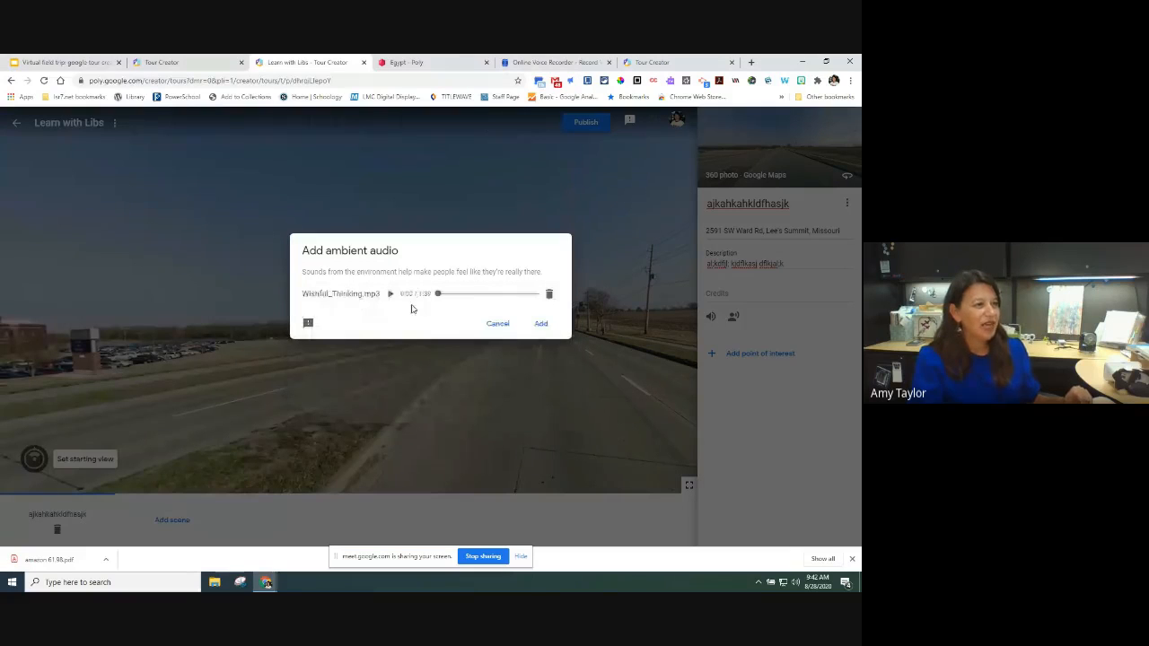
pyautogui.click(541, 324)
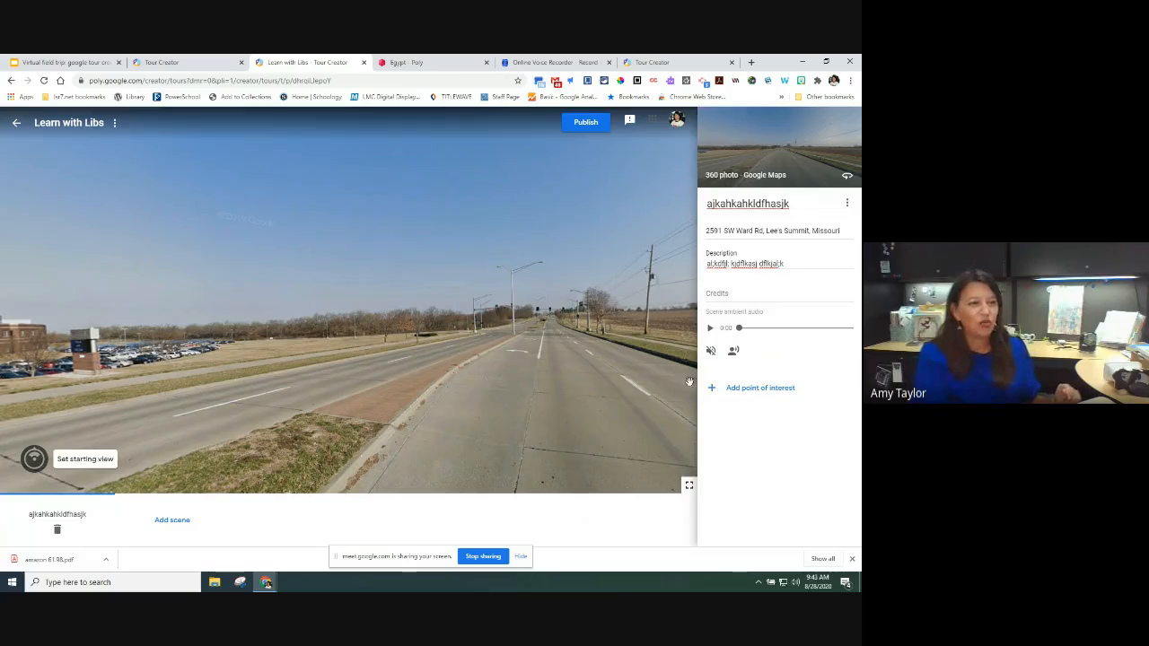
# Step: Add a point of interest on the school building with placeholder title and description text
pyautogui.click(755, 388)
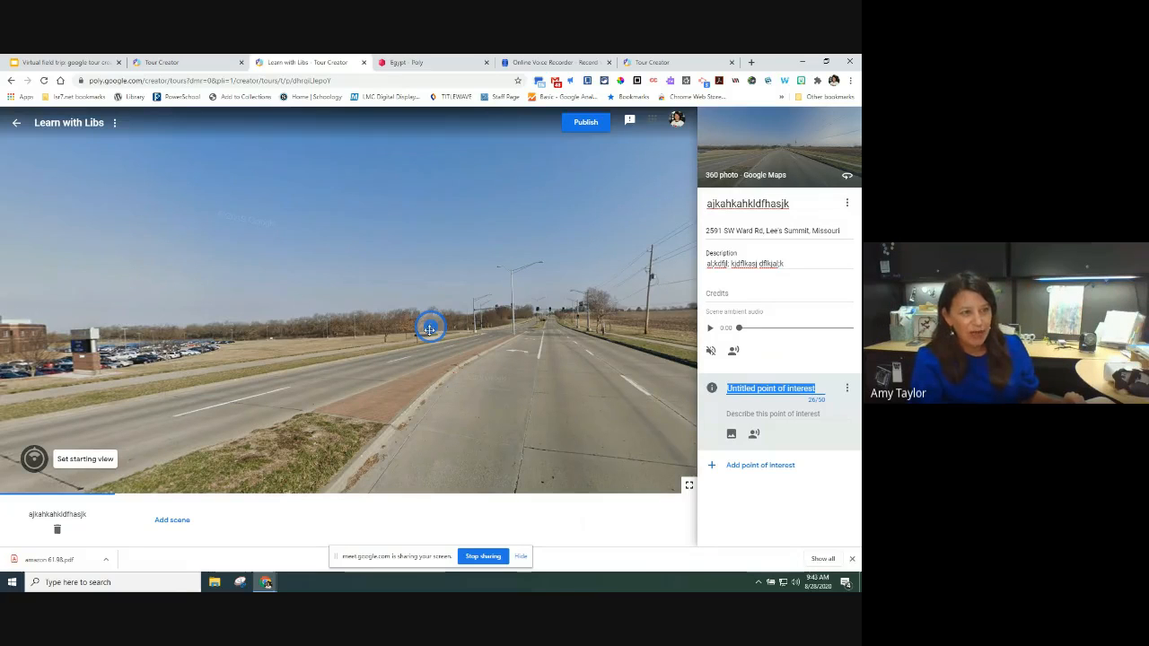
pyautogui.moveTo(429, 328)
pyautogui.mouseDown()
pyautogui.moveTo(109, 345)
pyautogui.moveTo(308, 348)
pyautogui.mouseUp()
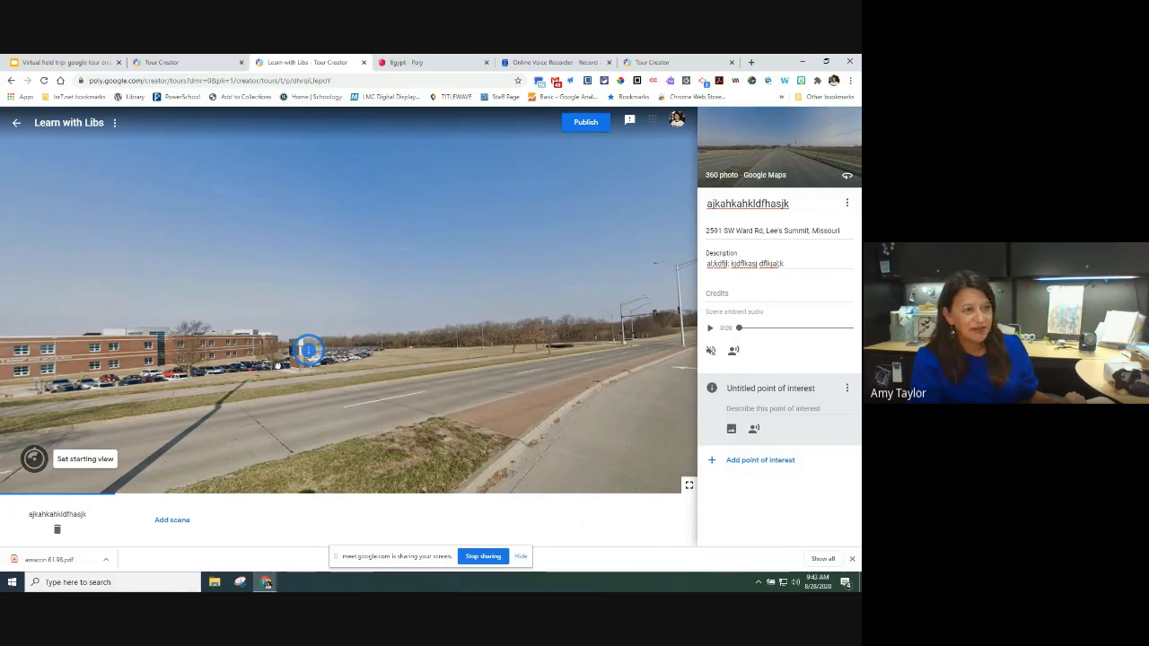
pyautogui.moveTo(308, 350); pyautogui.dragTo(406, 299)
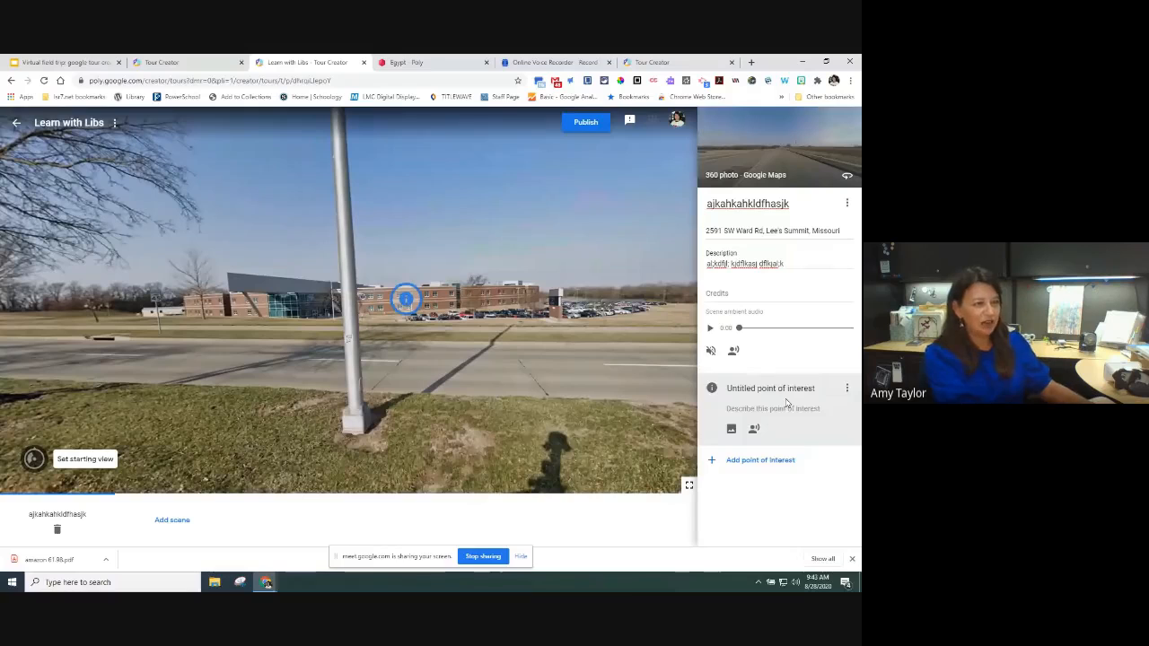
pyautogui.write('lkajl;fkjasl;kfjal;k')
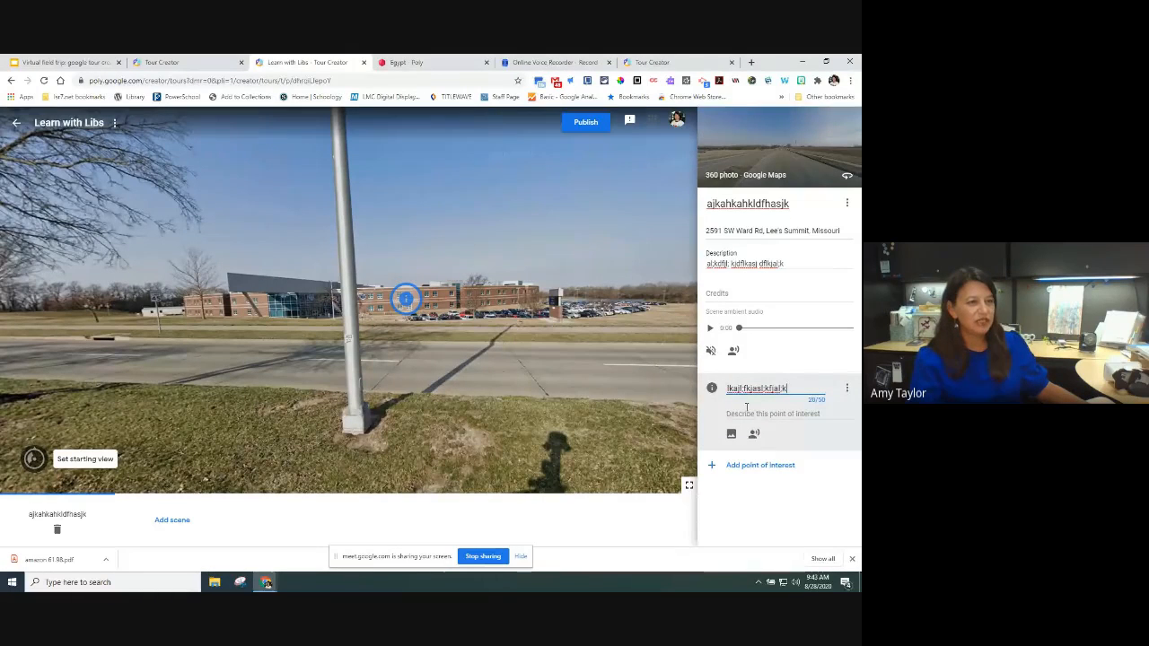
pyautogui.click(745, 411)
pyautogui.write('akhdfakdfjl')
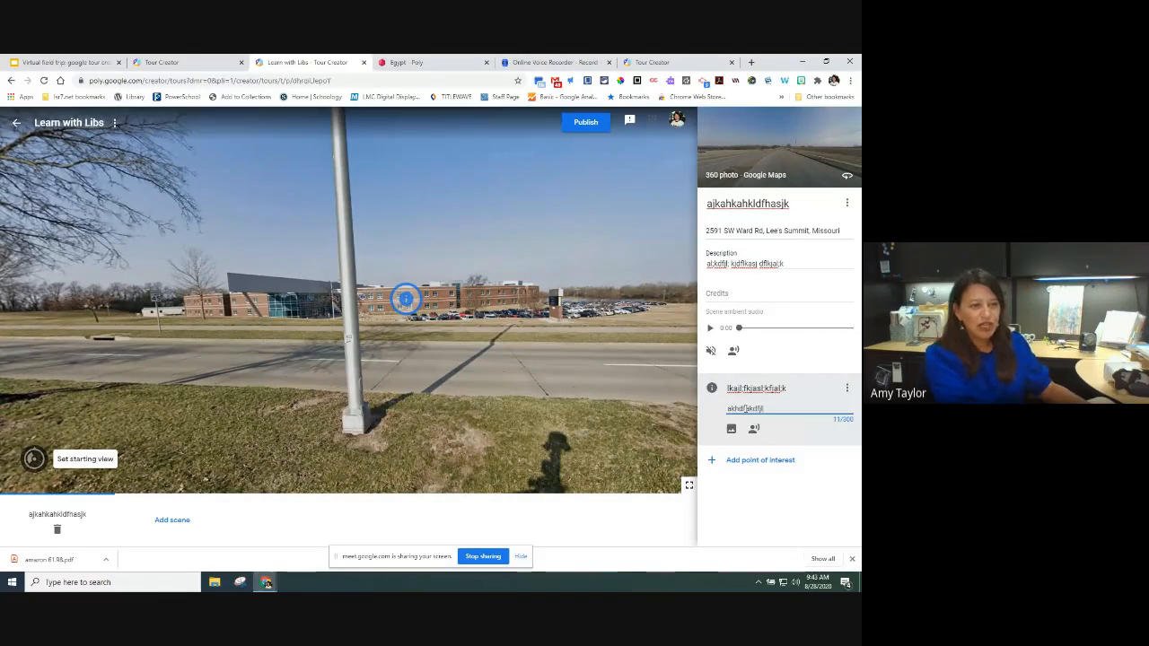
pyautogui.write('kaj lkfdjas lk')
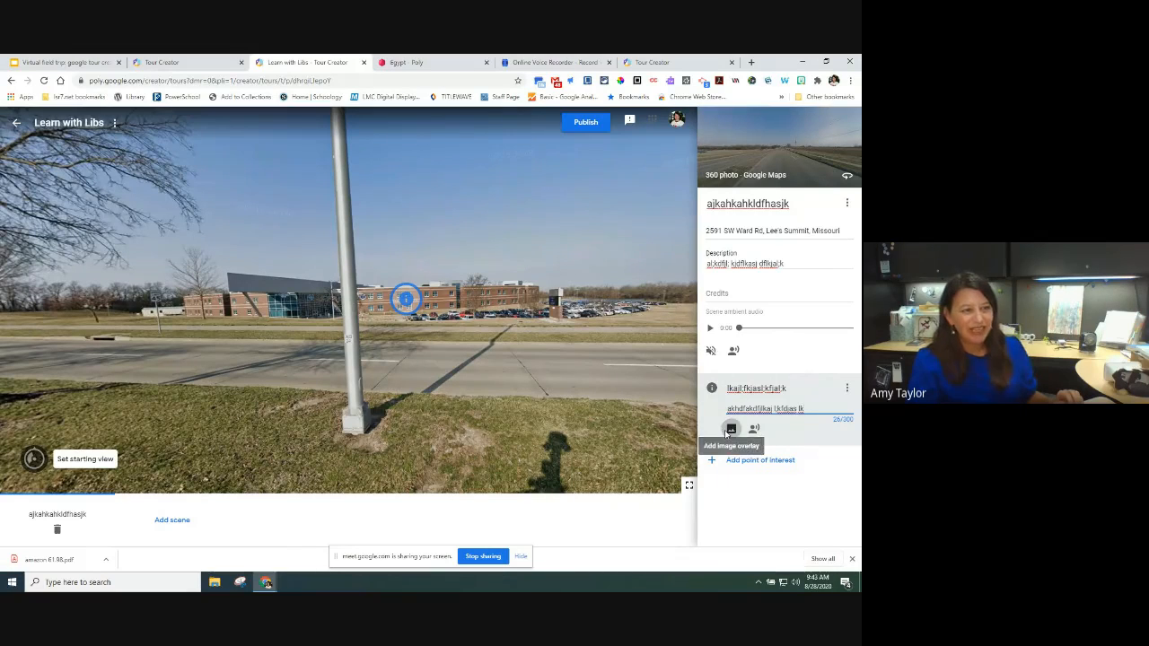
# Step: Overlay the IMG_8957 books photo as a small image near the pole, then add a second point of interest
pyautogui.click(730, 430)
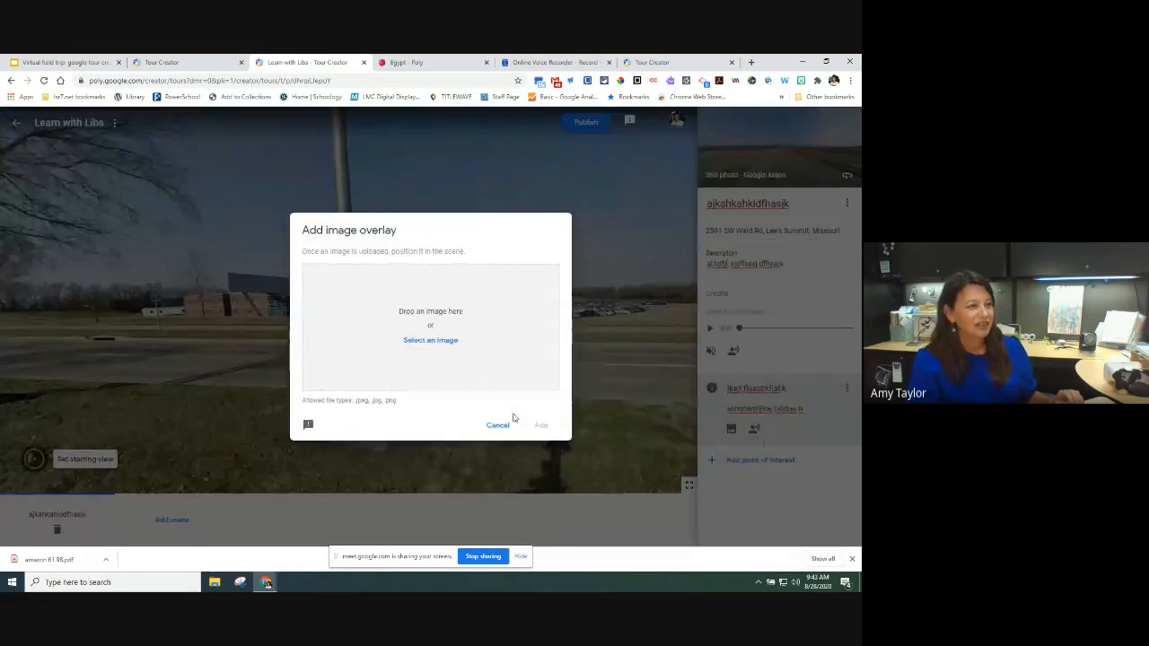
pyautogui.click(451, 342)
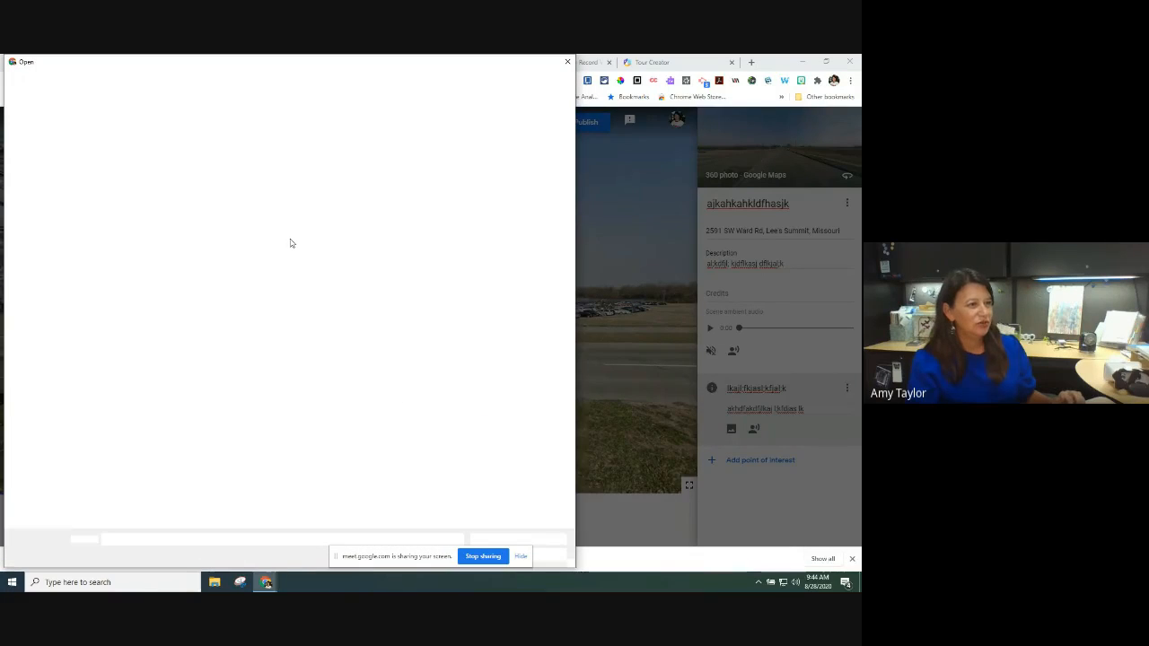
pyautogui.click(231, 137)
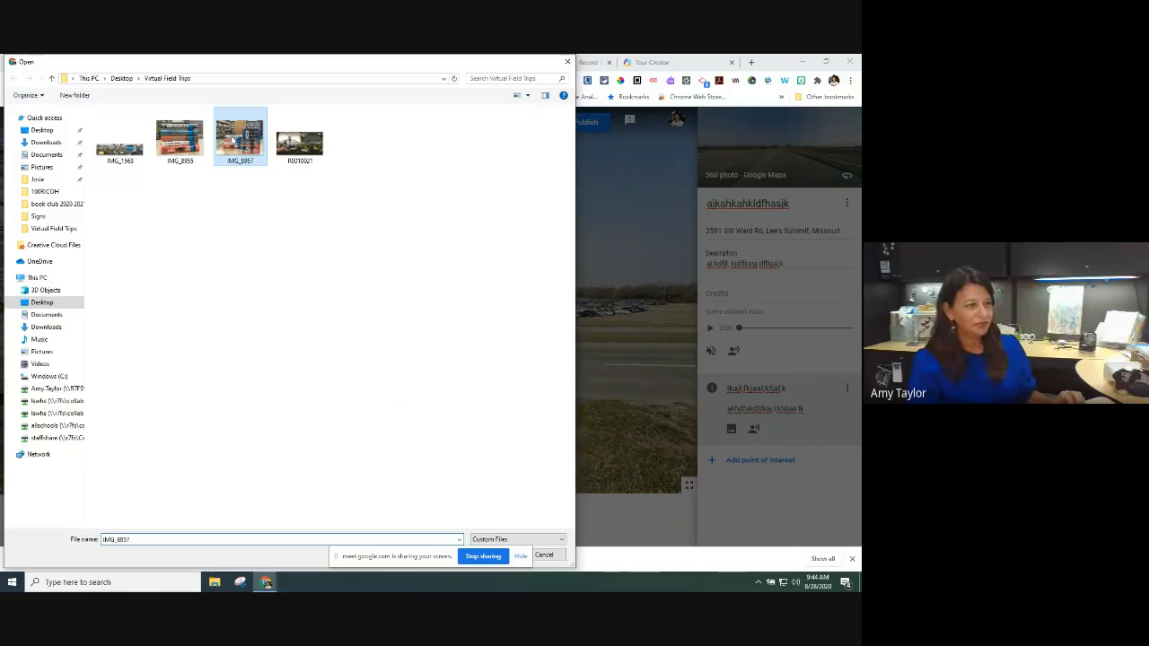
pyautogui.doubleClick(232, 140)
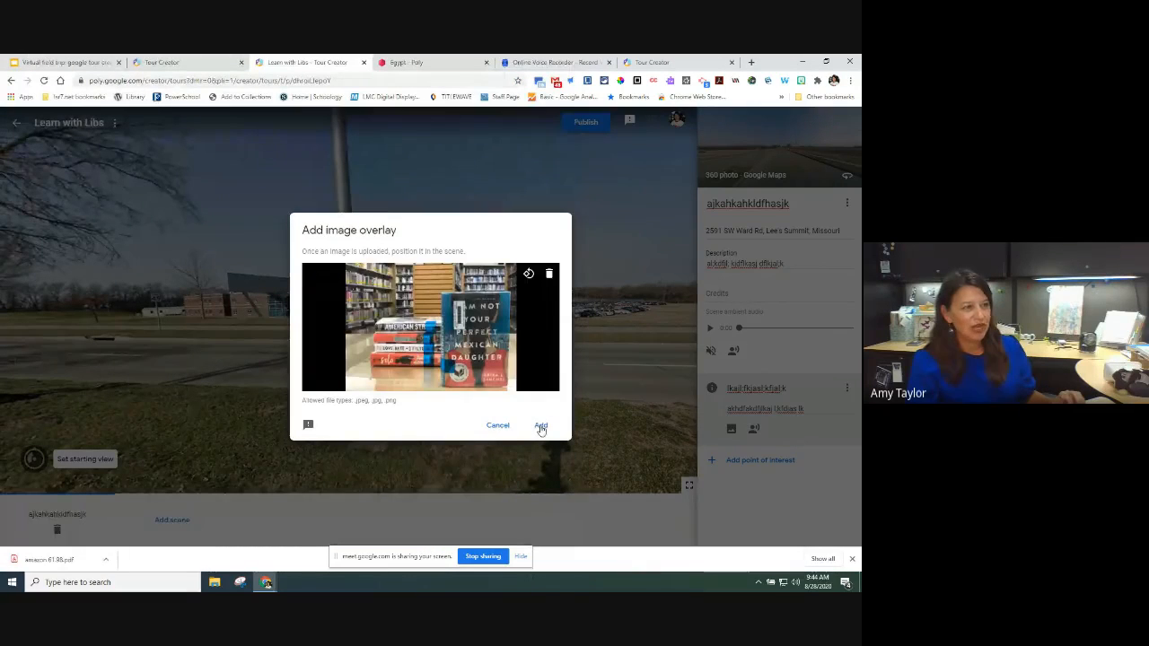
pyautogui.click(541, 428)
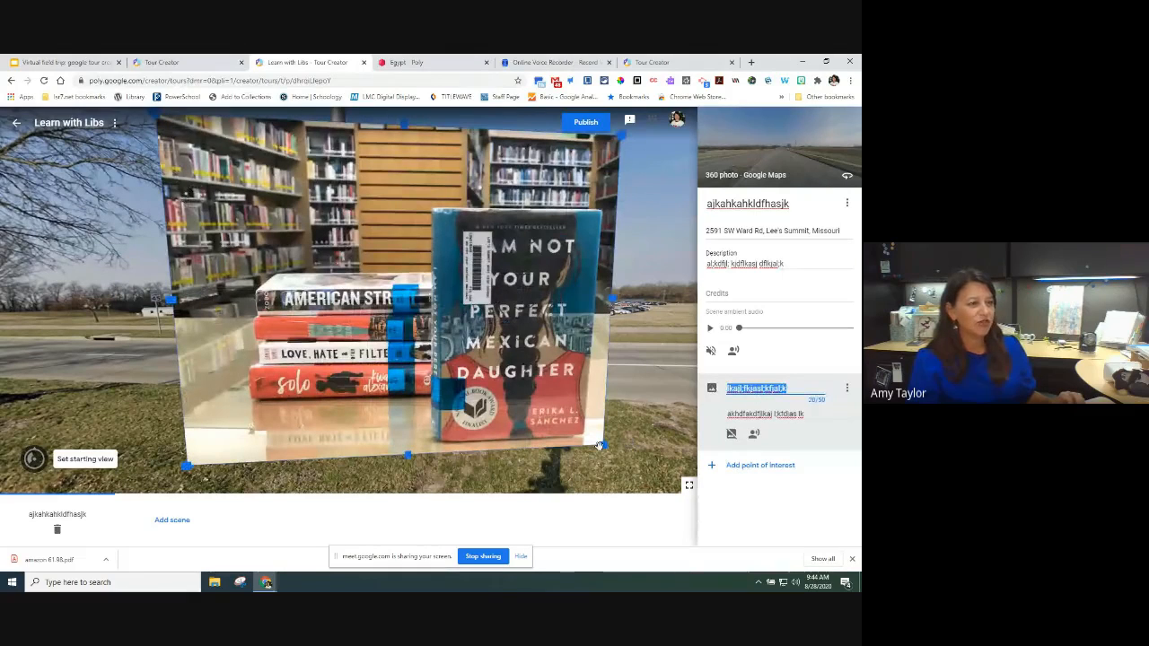
pyautogui.moveTo(602, 445); pyautogui.dragTo(472, 375)
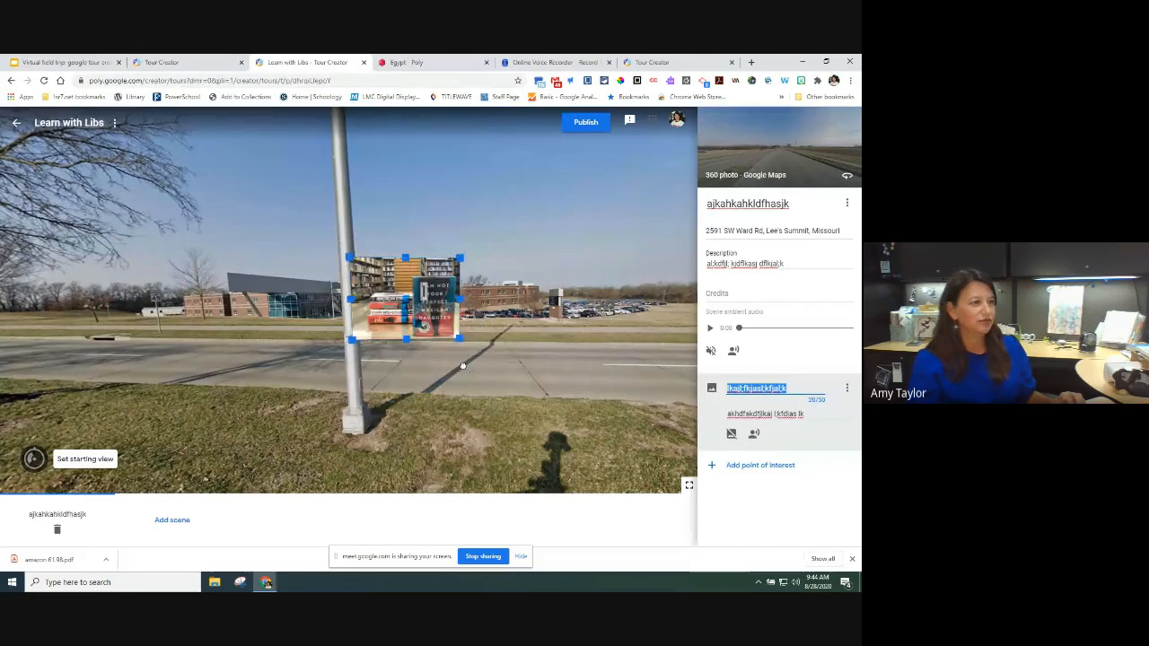
pyautogui.moveTo(409, 319); pyautogui.dragTo(280, 303)
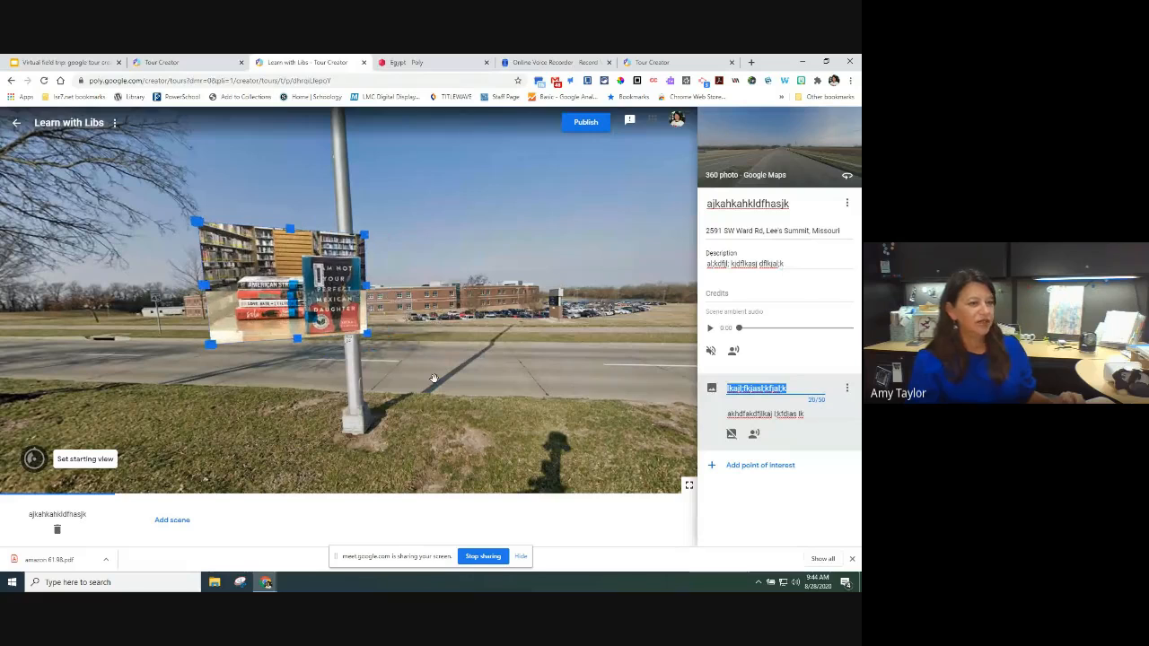
pyautogui.click(765, 463)
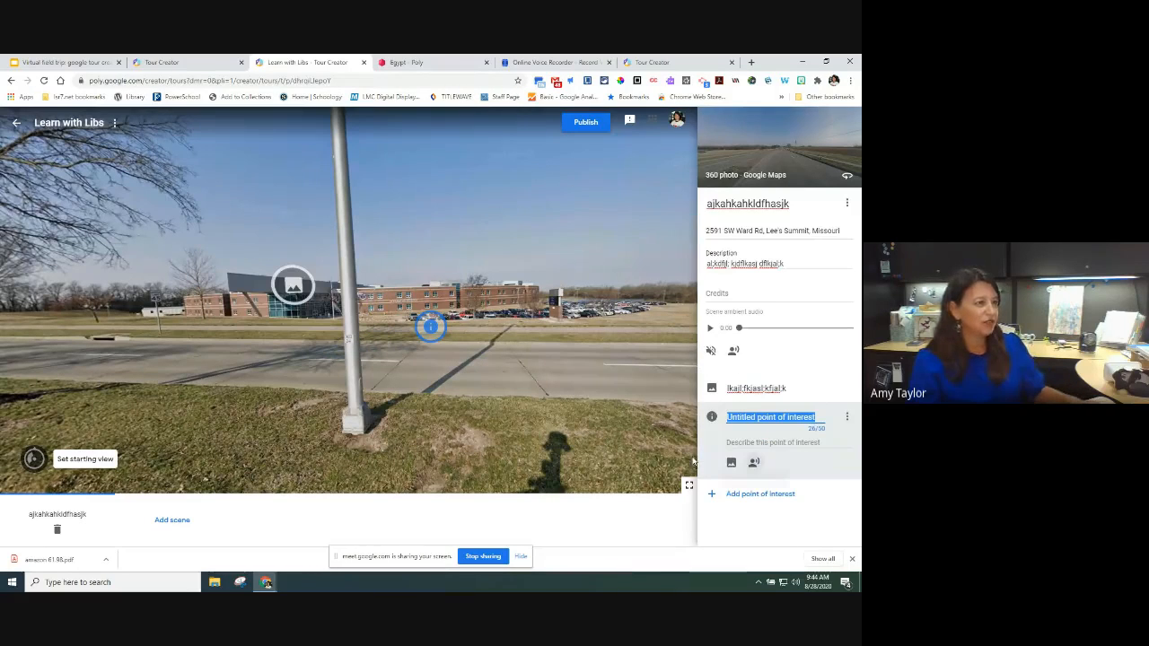
# Step: Place the second point of interest on the roadside tree and title it 'asfasdf'
pyautogui.moveTo(436, 328)
pyautogui.mouseDown()
pyautogui.moveTo(211, 345)
pyautogui.moveTo(37, 275)
pyautogui.mouseUp()
pyautogui.moveTo(88, 321)
pyautogui.mouseDown()
pyautogui.moveTo(288, 357)
pyautogui.moveTo(278, 354)
pyautogui.mouseUp()
pyautogui.moveTo(496, 269); pyautogui.dragTo(461, 266)
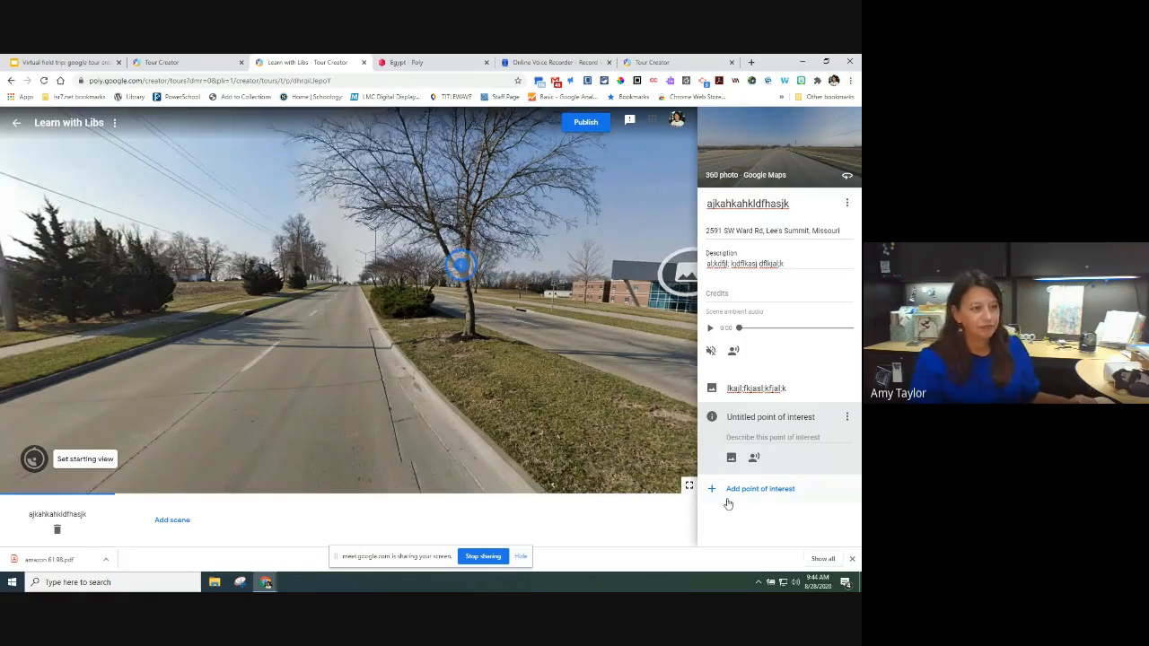
pyautogui.click(752, 417)
pyautogui.write('asfasdf')
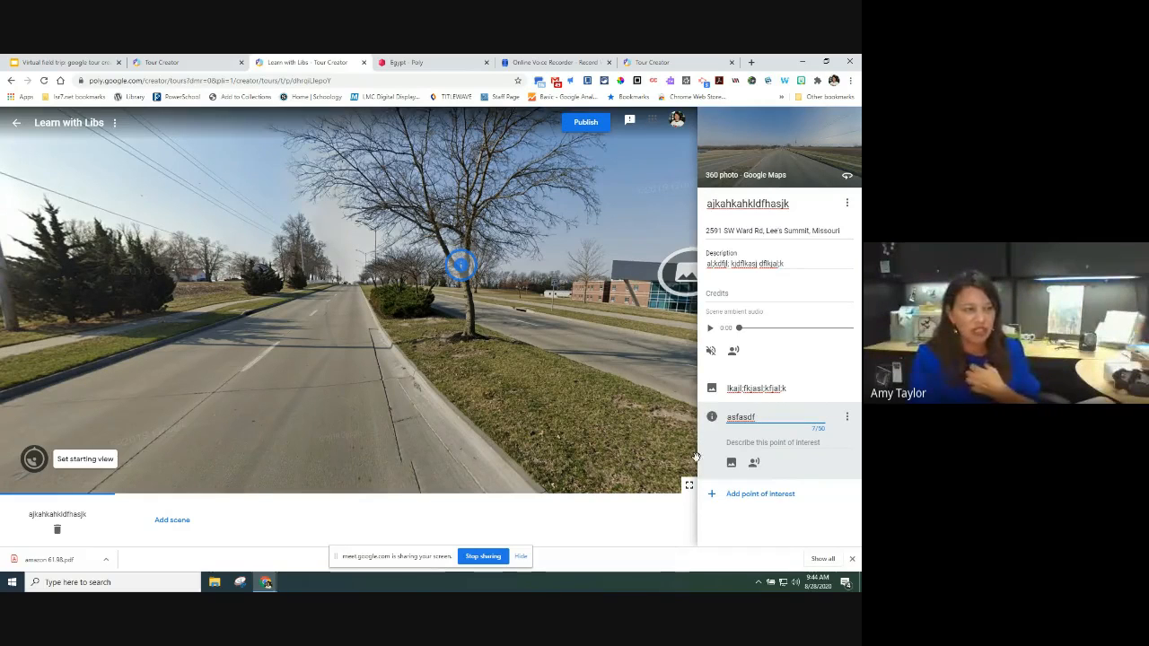
# Step: Start narration for the second point of interest and switch to the Online Voice Recorder site
pyautogui.click(754, 463)
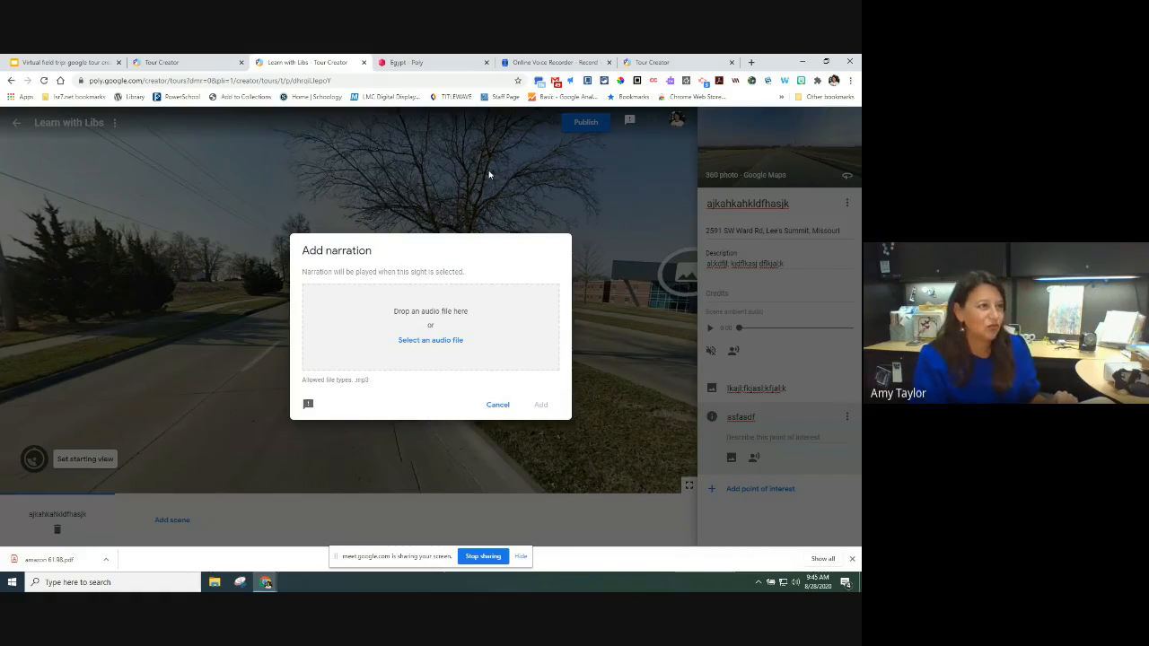
pyautogui.click(529, 65)
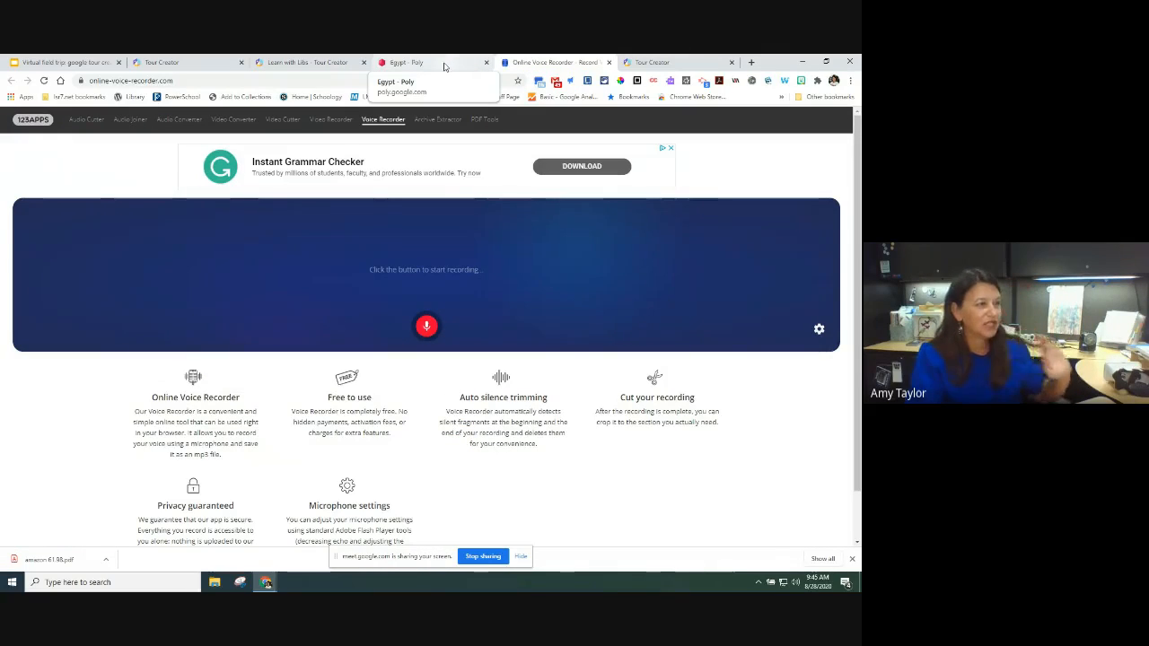
# Step: Record a roughly 4-second voice narration and save it as an mp3
pyautogui.click(428, 328)
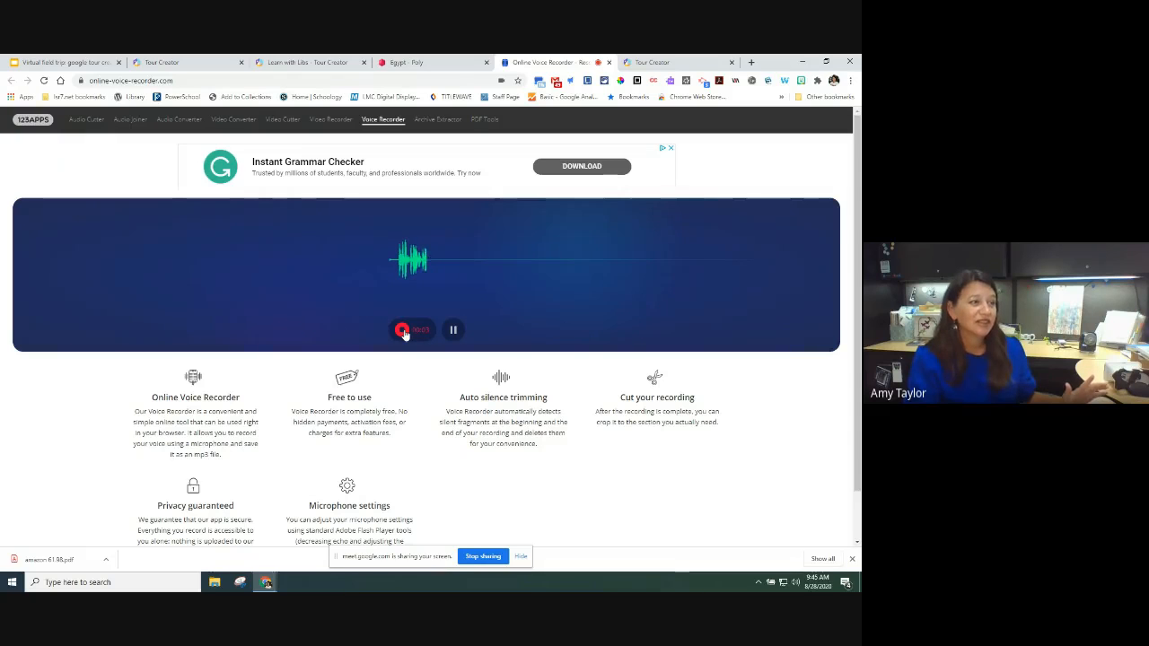
pyautogui.click(402, 330)
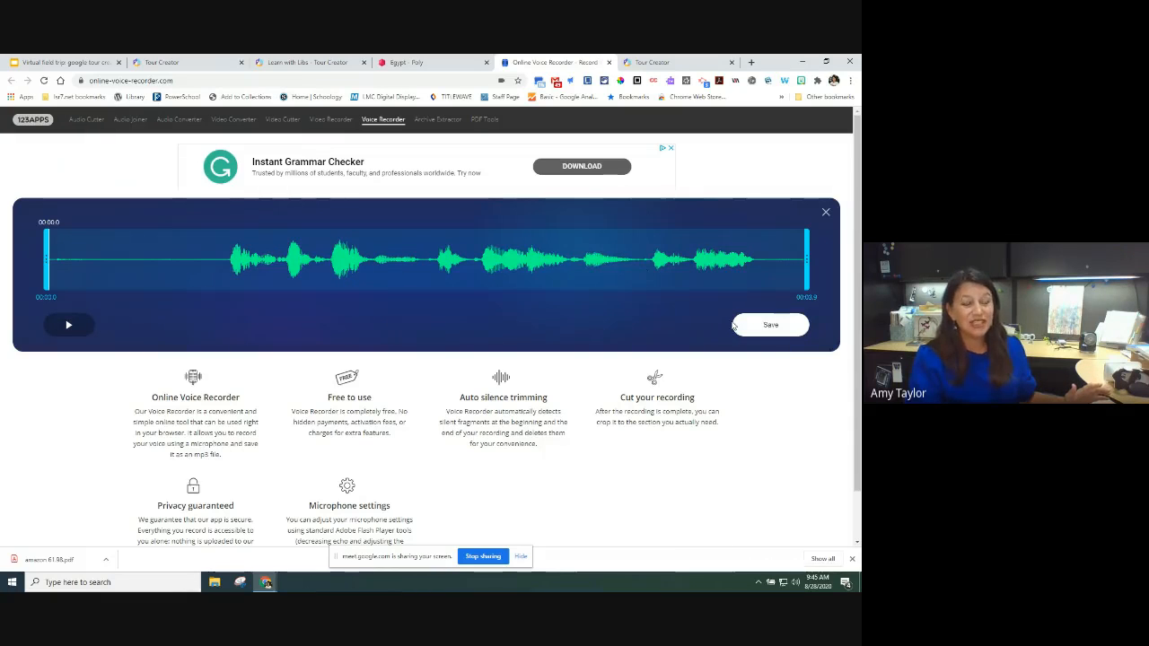
pyautogui.click(759, 325)
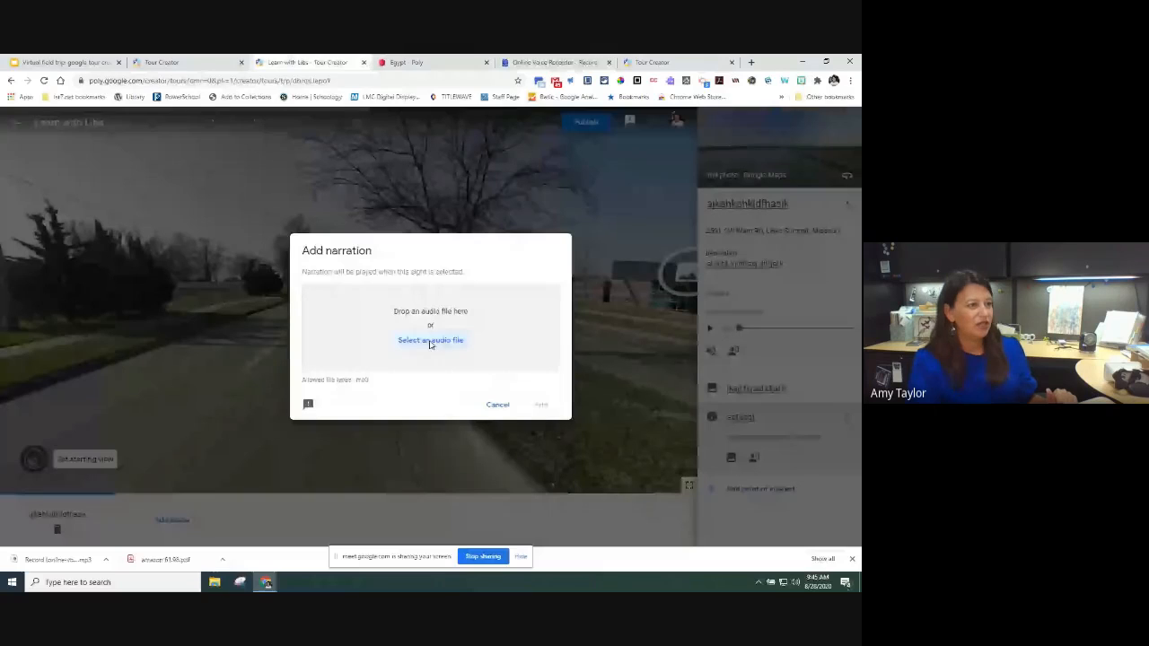
# Step: Abandon attaching the narration audio and place a new untitled point of interest near the tree base
pyautogui.click(404, 341)
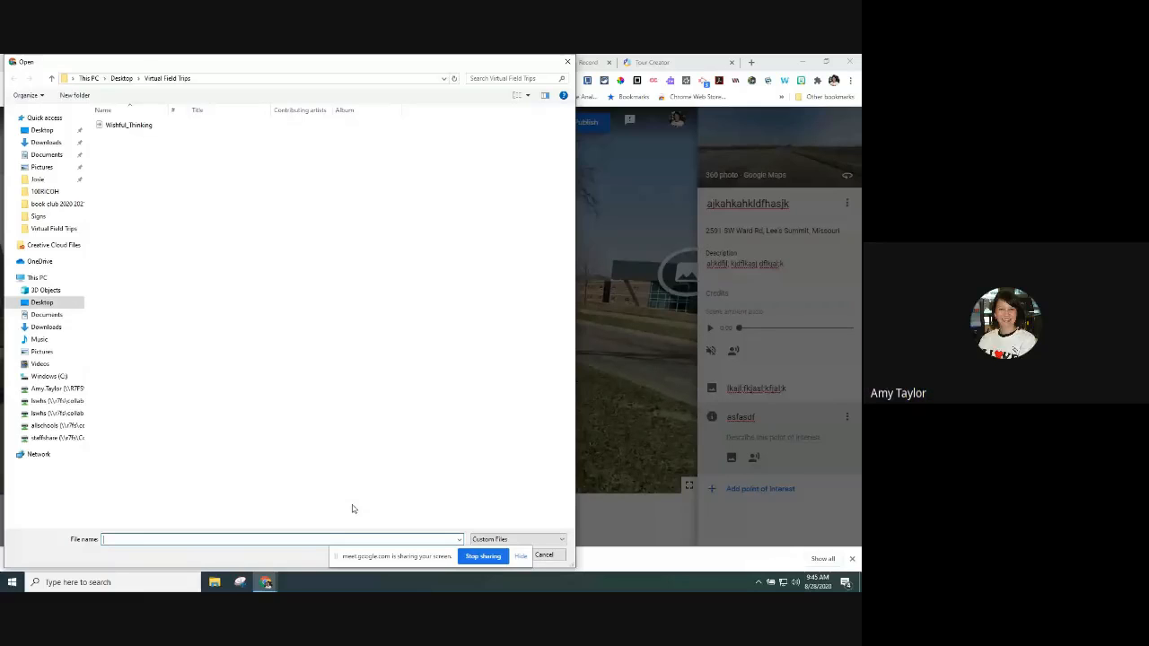
pyautogui.click(545, 556)
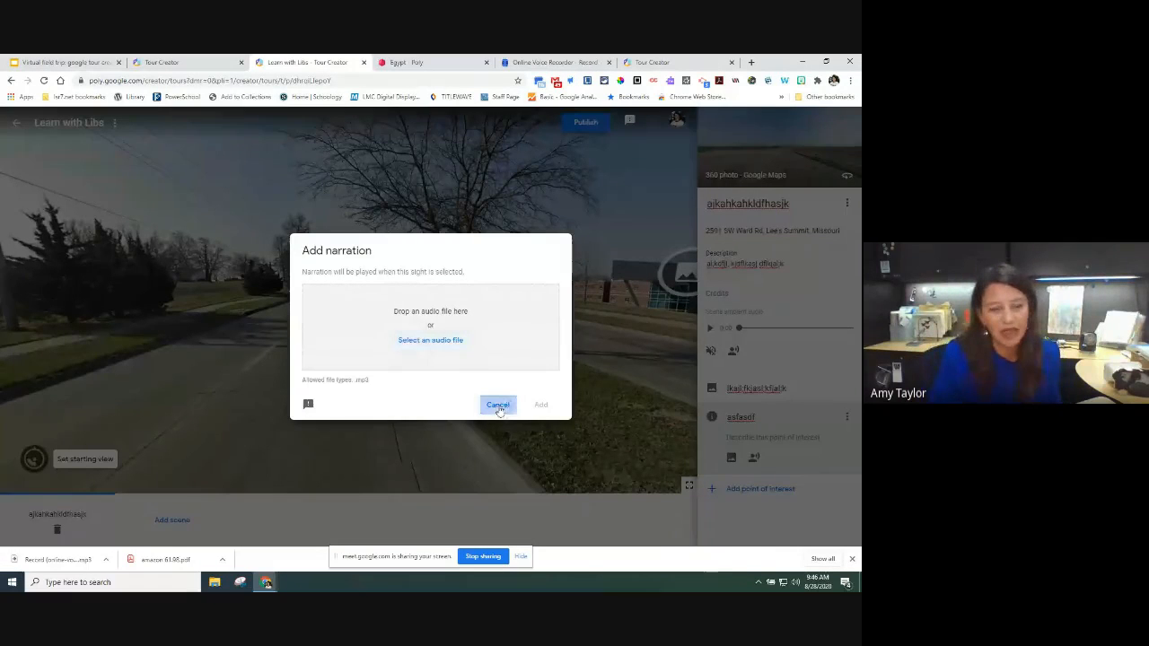
pyautogui.click(498, 405)
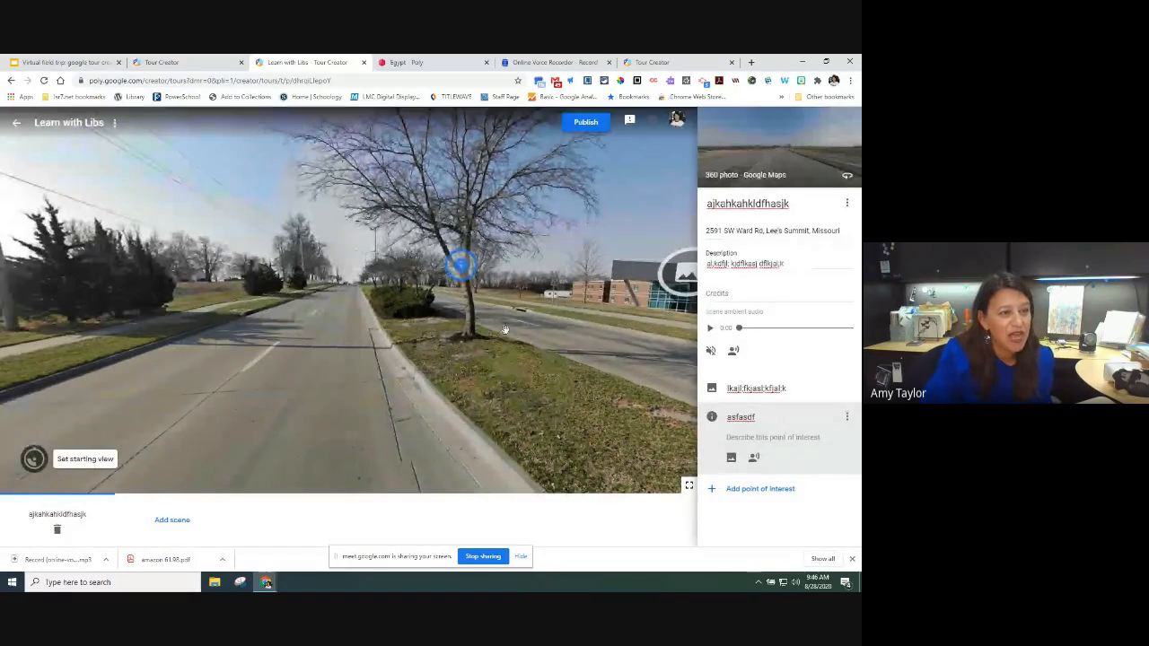
pyautogui.click(782, 496)
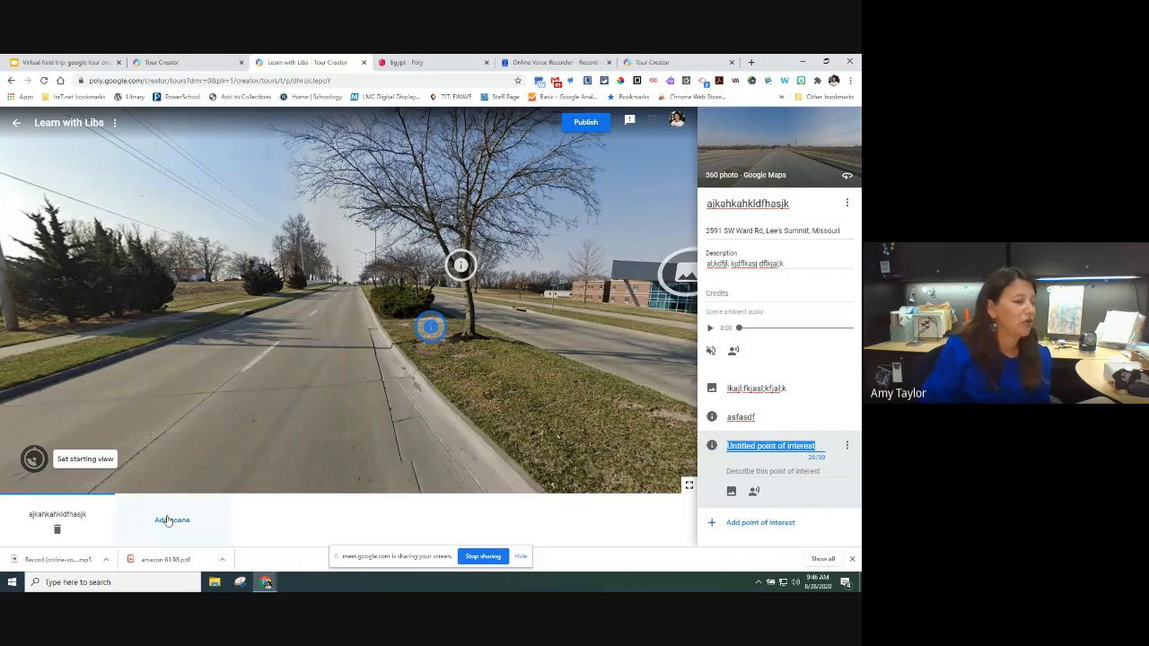
# Step: Add a new scene from the Street View panorama inside the Library of Congress
pyautogui.click(180, 521)
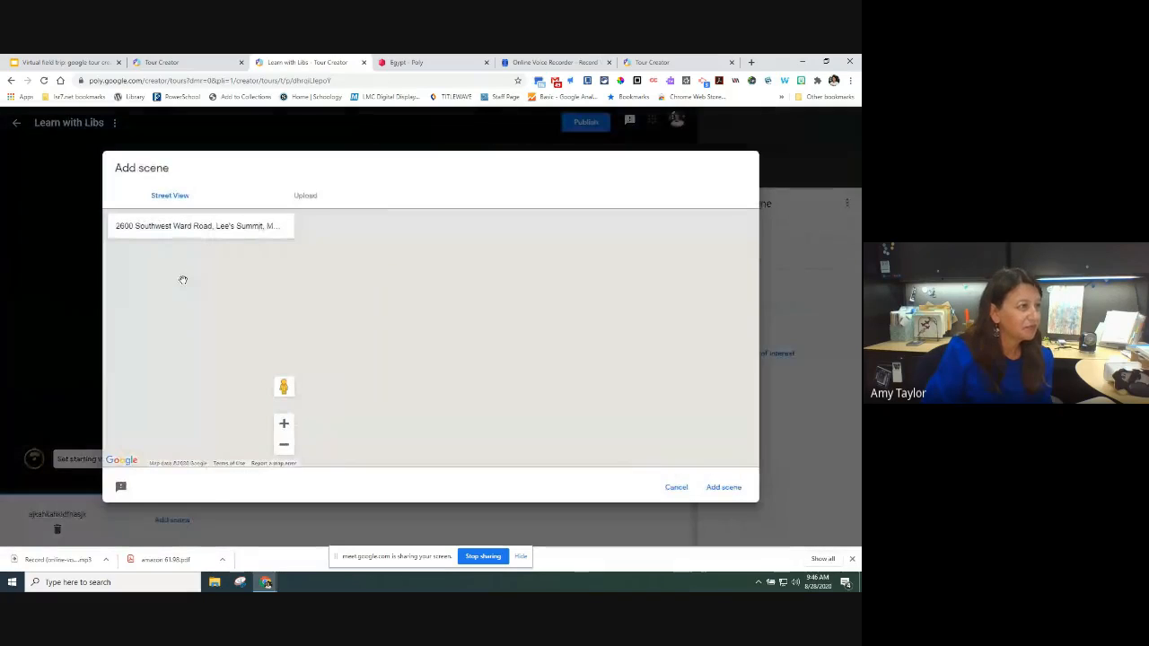
pyautogui.tripleClick(181, 227)
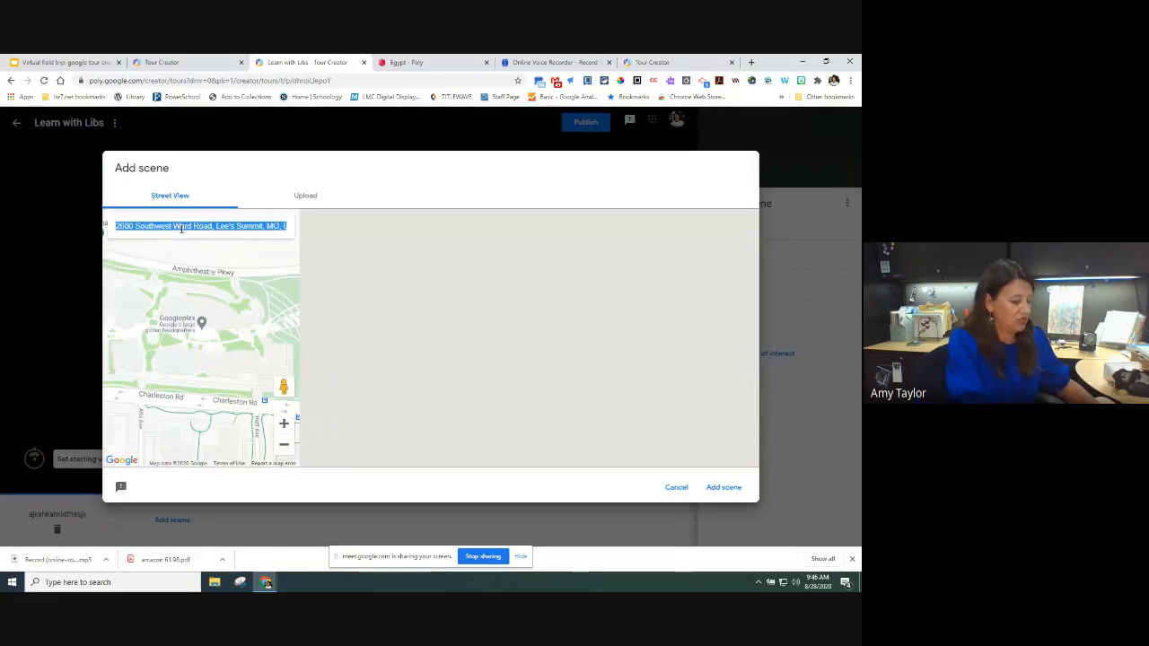
pyautogui.write('library of congress')
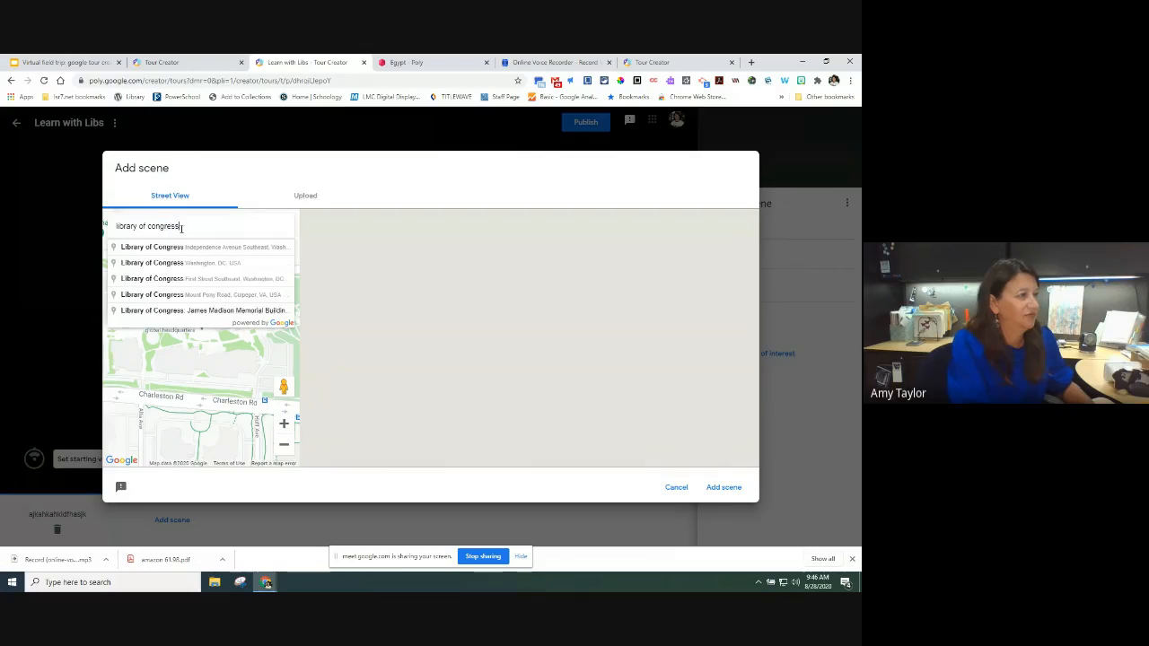
pyautogui.press('Return')
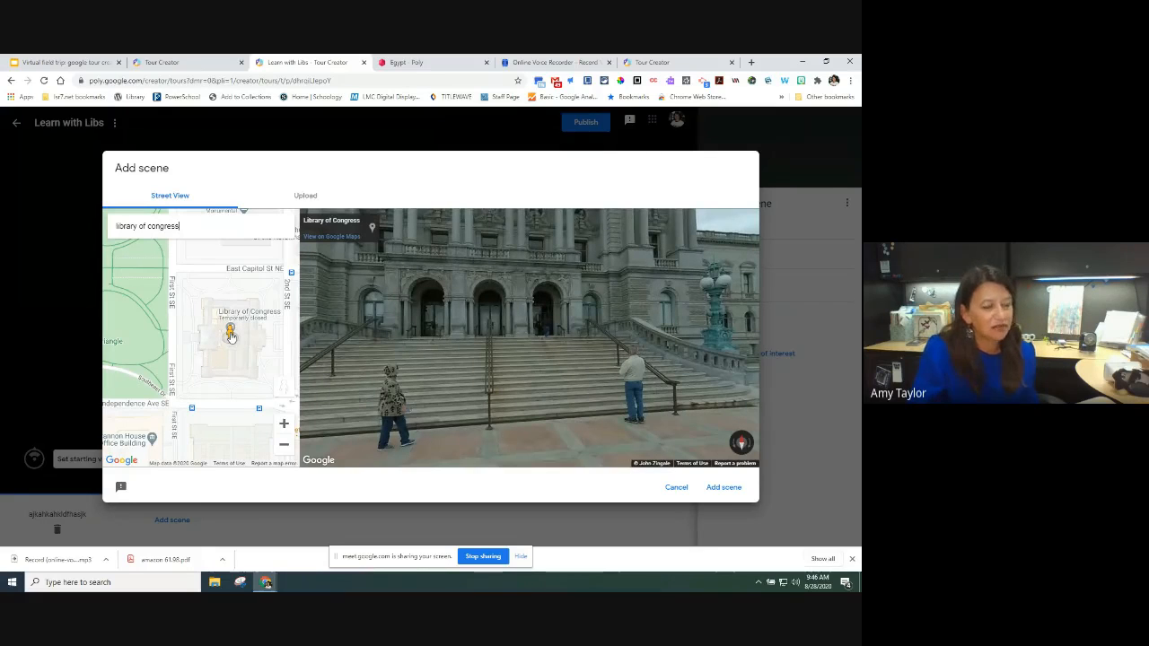
pyautogui.moveTo(229, 333)
pyautogui.mouseDown()
pyautogui.moveTo(195, 341)
pyautogui.moveTo(195, 272)
pyautogui.mouseUp()
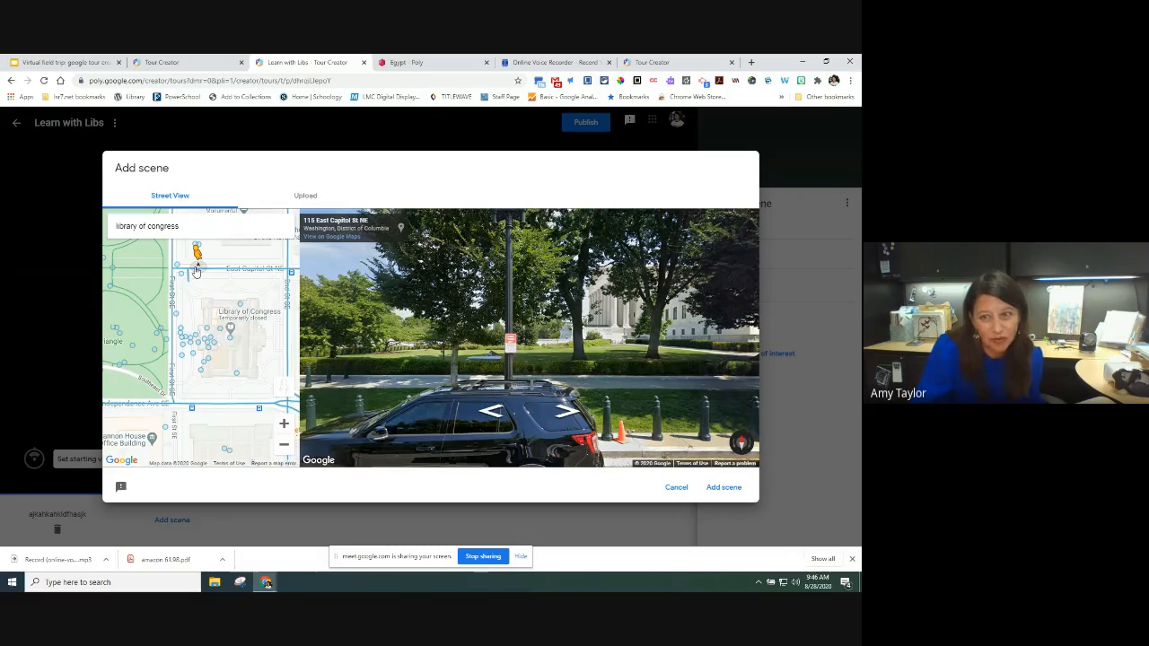
pyautogui.moveTo(195, 271); pyautogui.dragTo(220, 329)
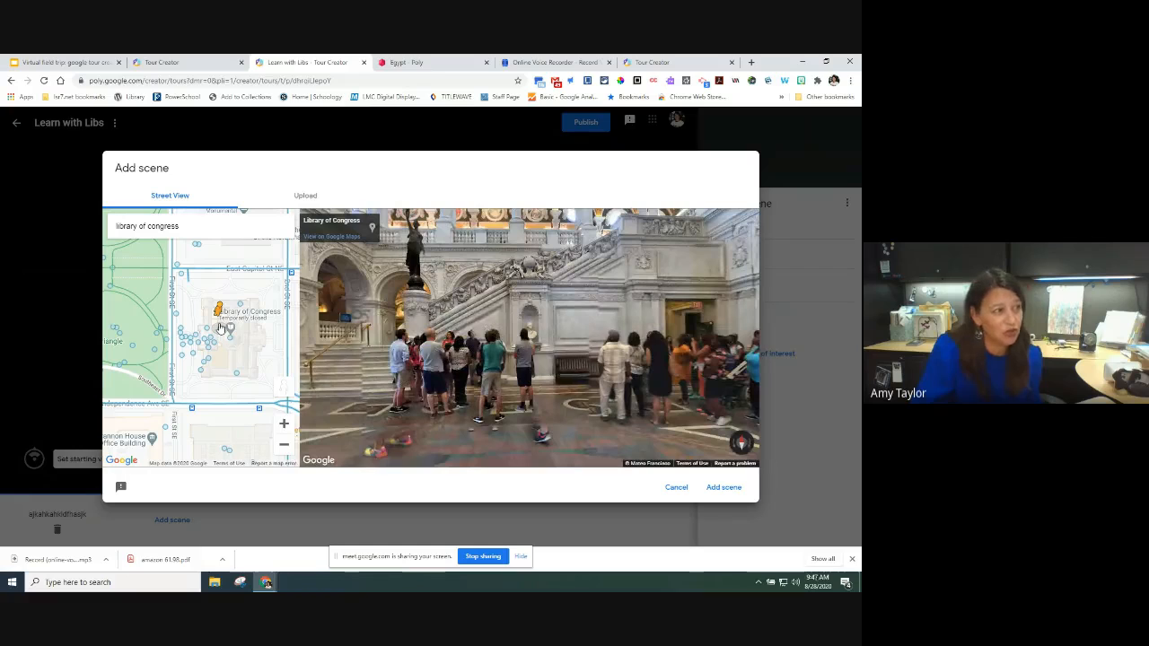
pyautogui.moveTo(221, 329); pyautogui.dragTo(230, 334)
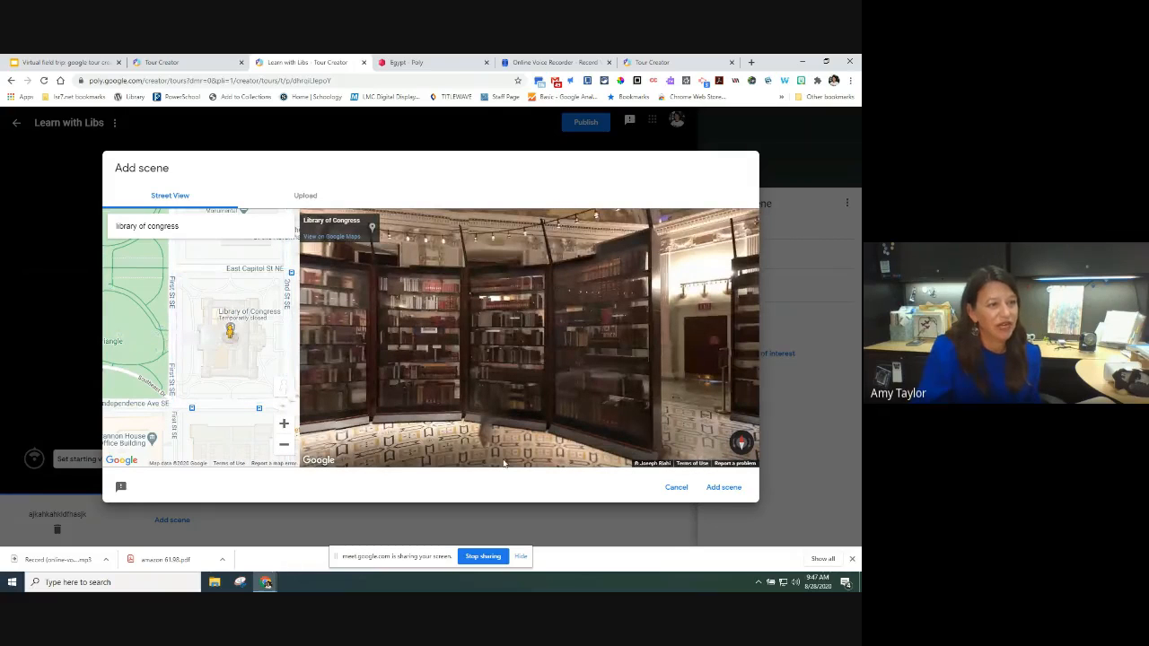
pyautogui.click(741, 492)
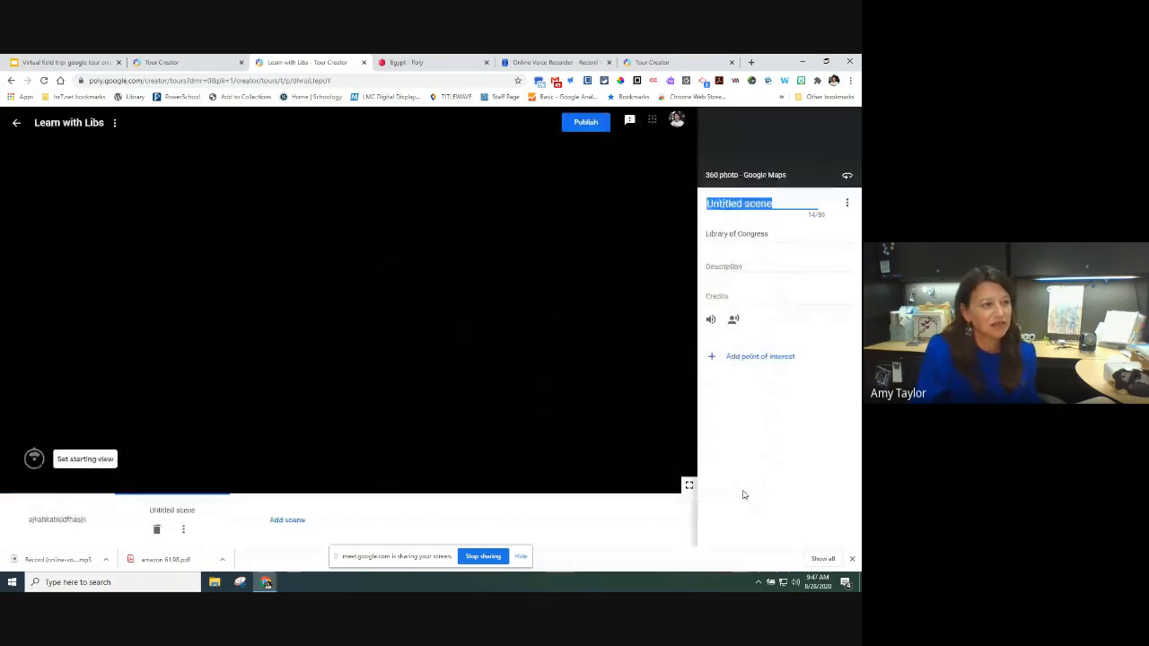
# Step: Look around the Library of Congress panorama and begin adding a third scene
pyautogui.moveTo(611, 370); pyautogui.dragTo(368, 382)
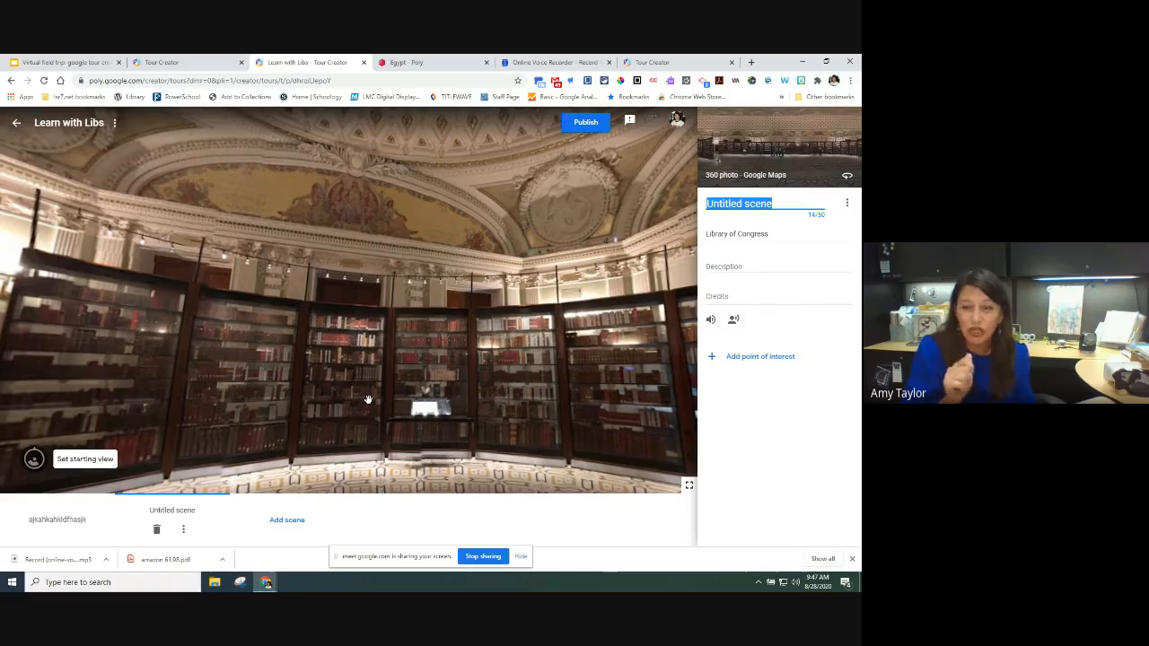
pyautogui.click(277, 528)
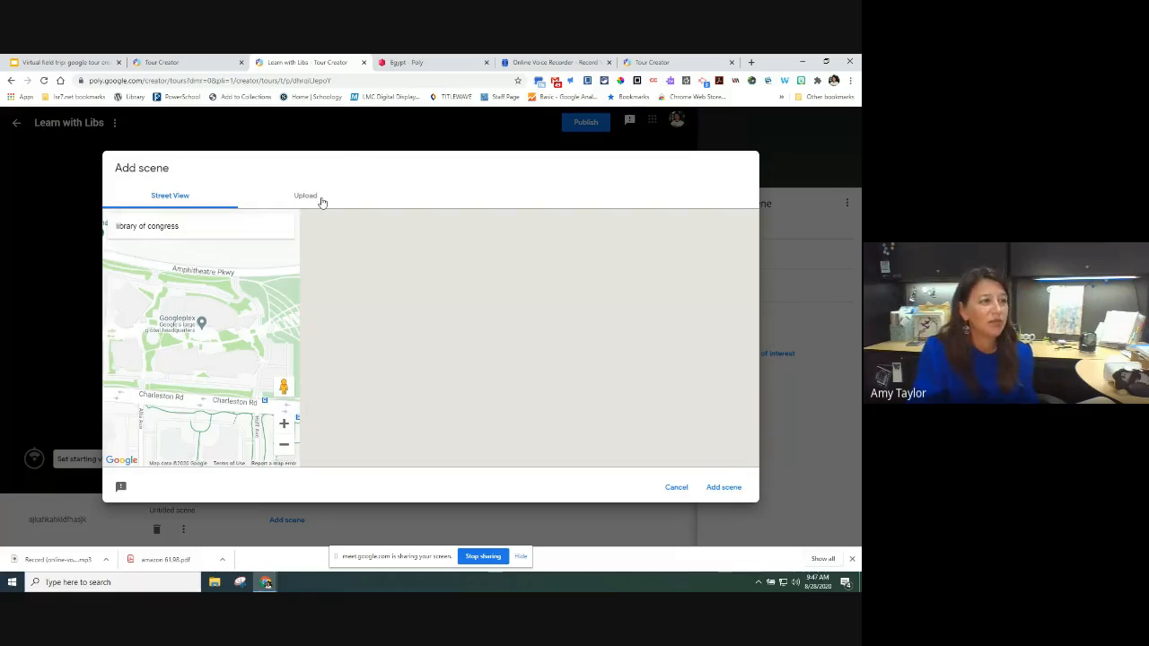
# Step: Upload the 360° image IMG_1563 and add it as a new scene
pyautogui.click(321, 200)
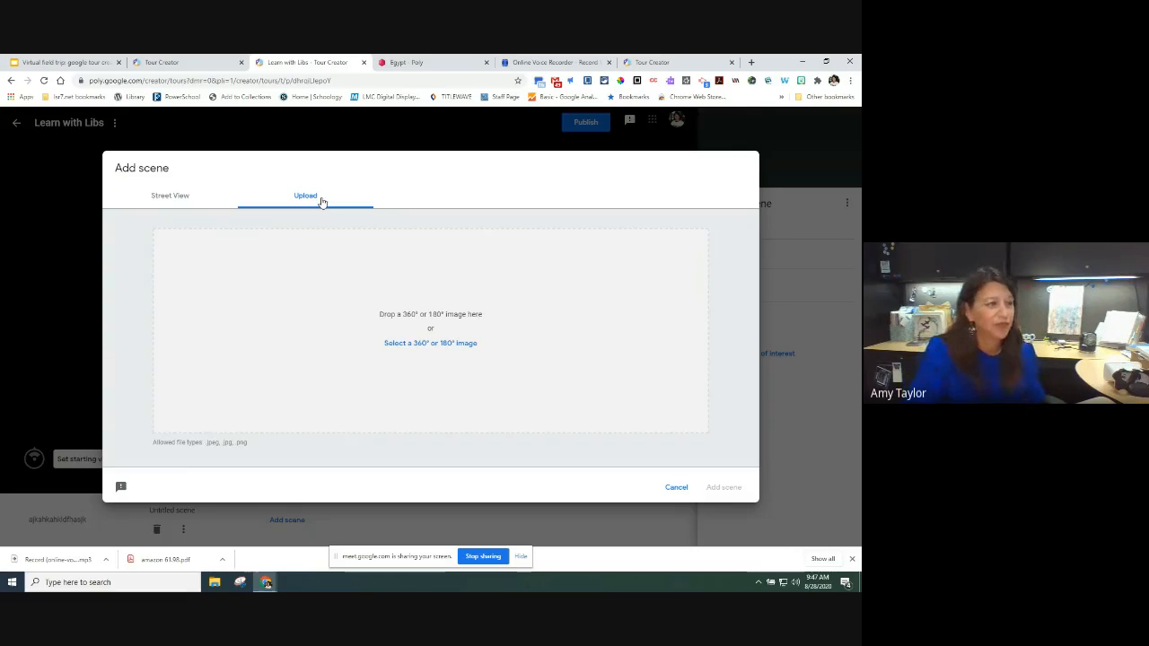
pyautogui.click(424, 350)
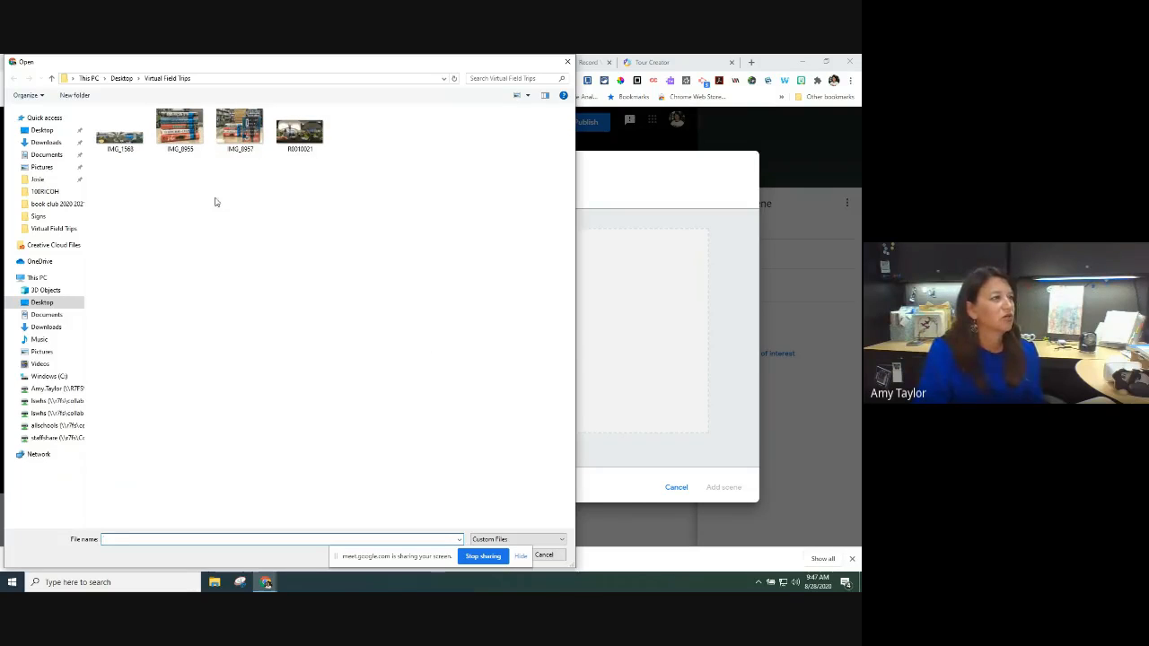
pyautogui.doubleClick(134, 134)
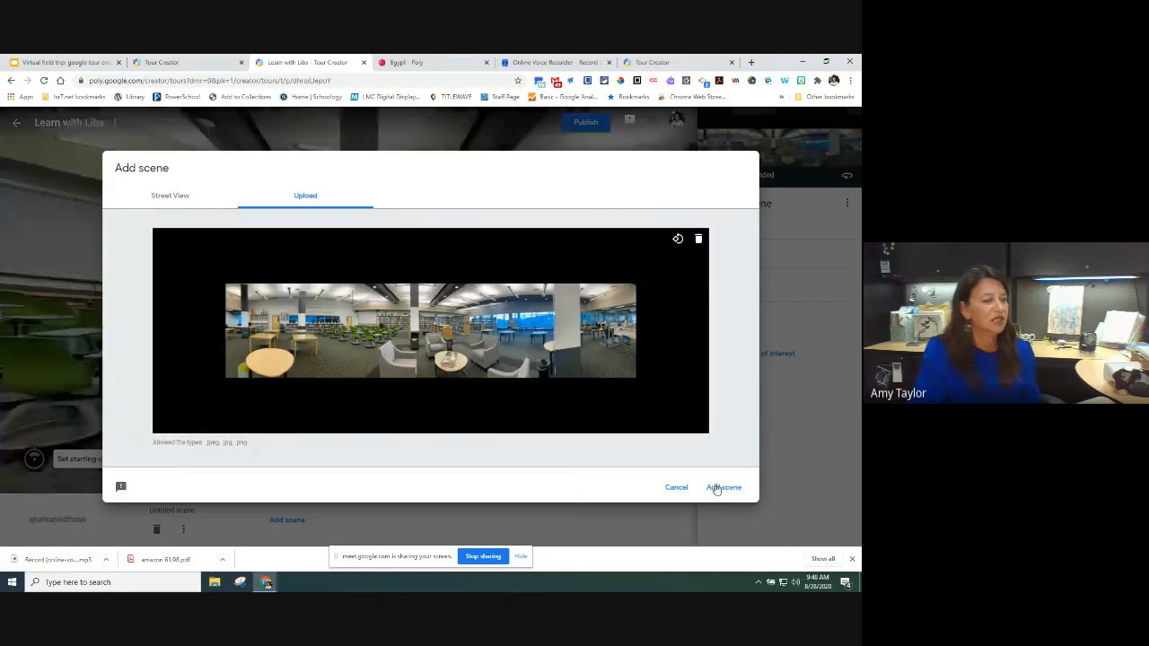
pyautogui.click(717, 488)
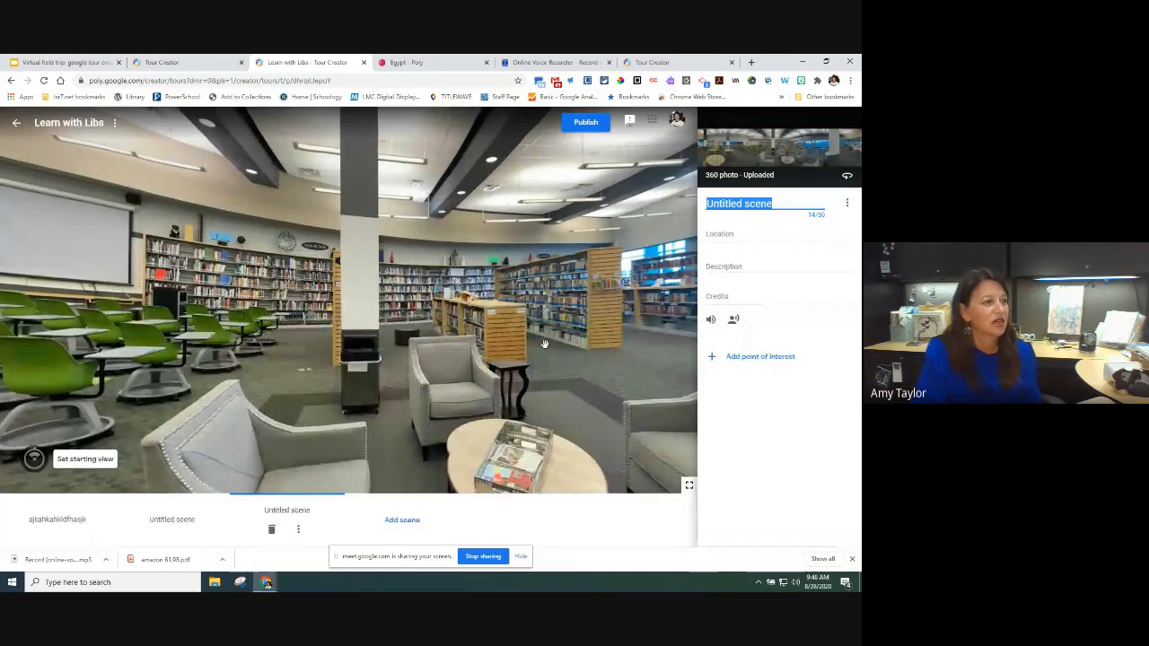
# Step: Look around the uploaded library panorama, then begin adding another scene
pyautogui.moveTo(544, 344); pyautogui.dragTo(494, 342)
pyautogui.moveTo(579, 341); pyautogui.dragTo(479, 342)
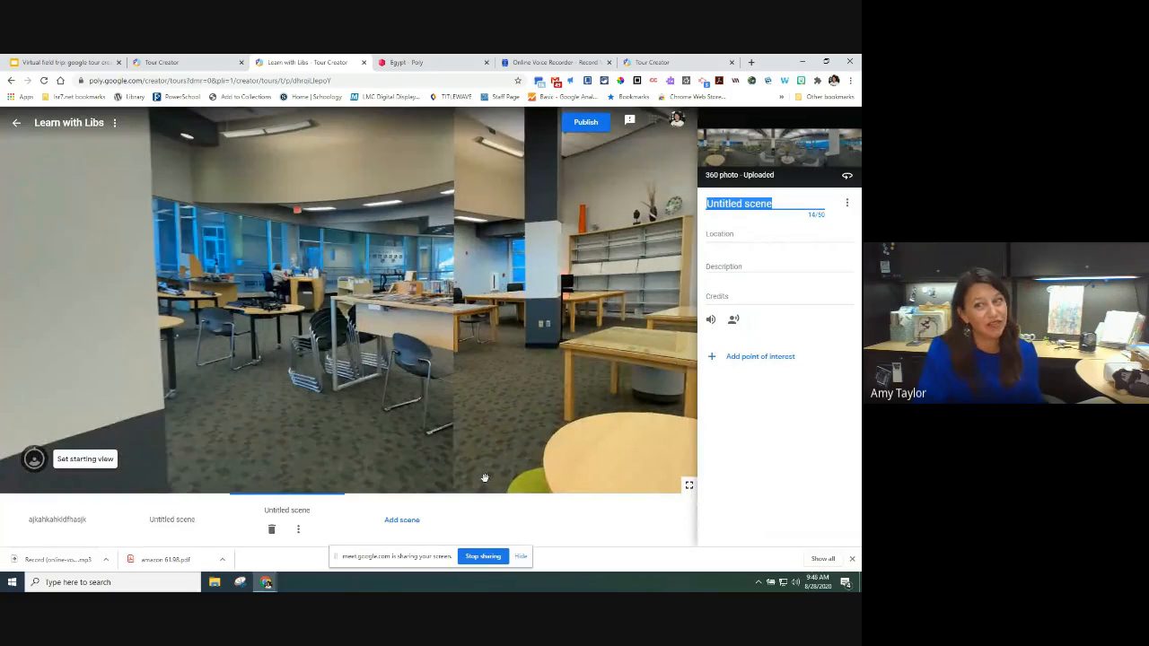
pyautogui.moveTo(531, 386); pyautogui.dragTo(503, 387)
pyautogui.moveTo(524, 391); pyautogui.dragTo(276, 365)
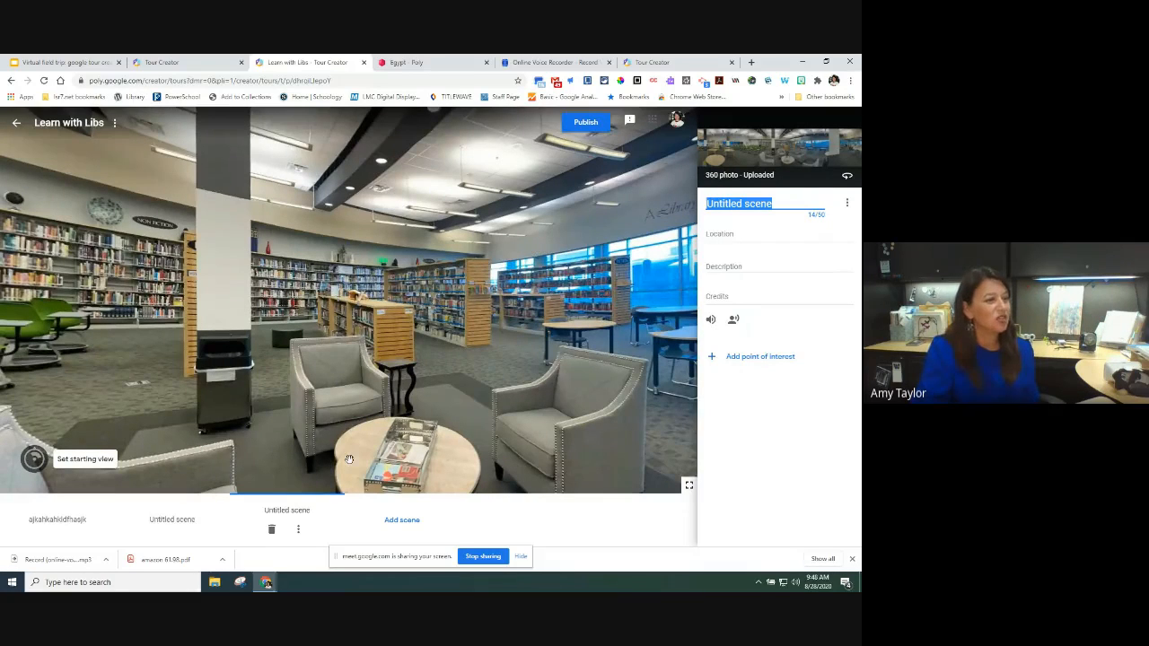
pyautogui.click(402, 520)
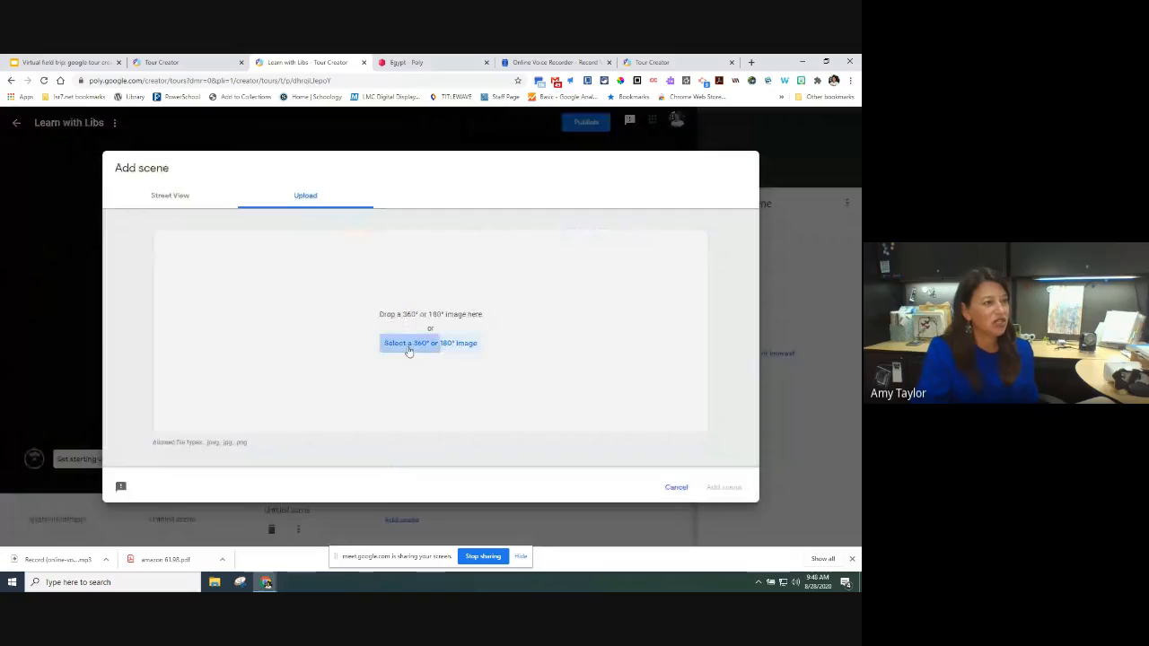
# Step: Upload the 360° photo R0010021 as the fourth scene and look around it
pyautogui.click(406, 350)
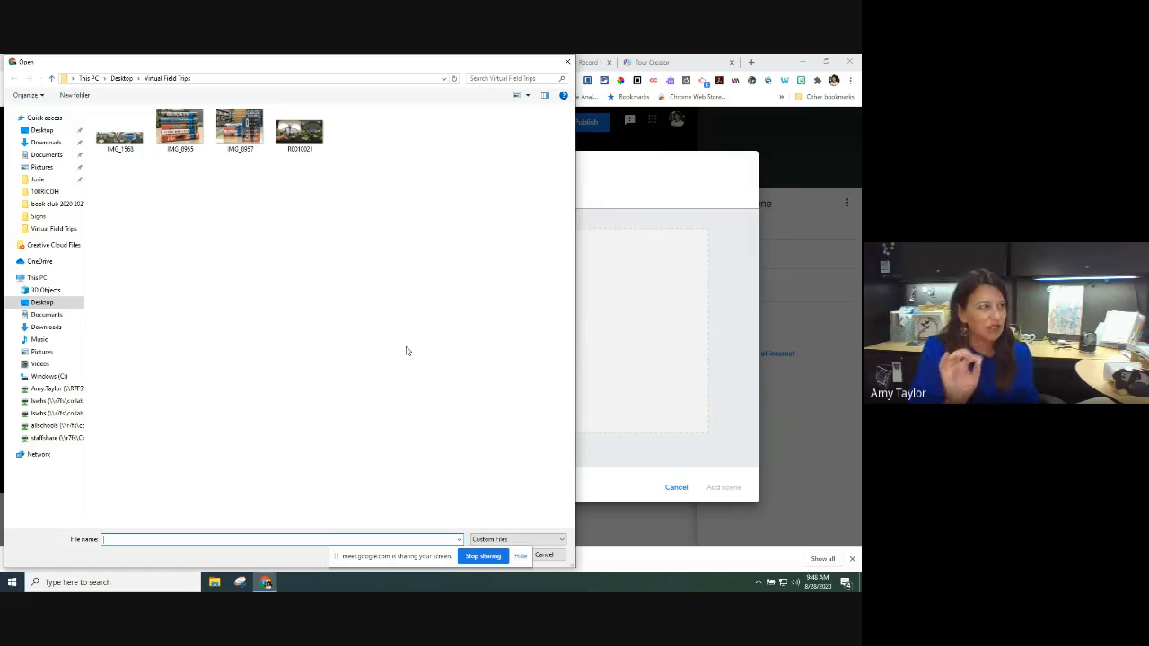
pyautogui.click(309, 133)
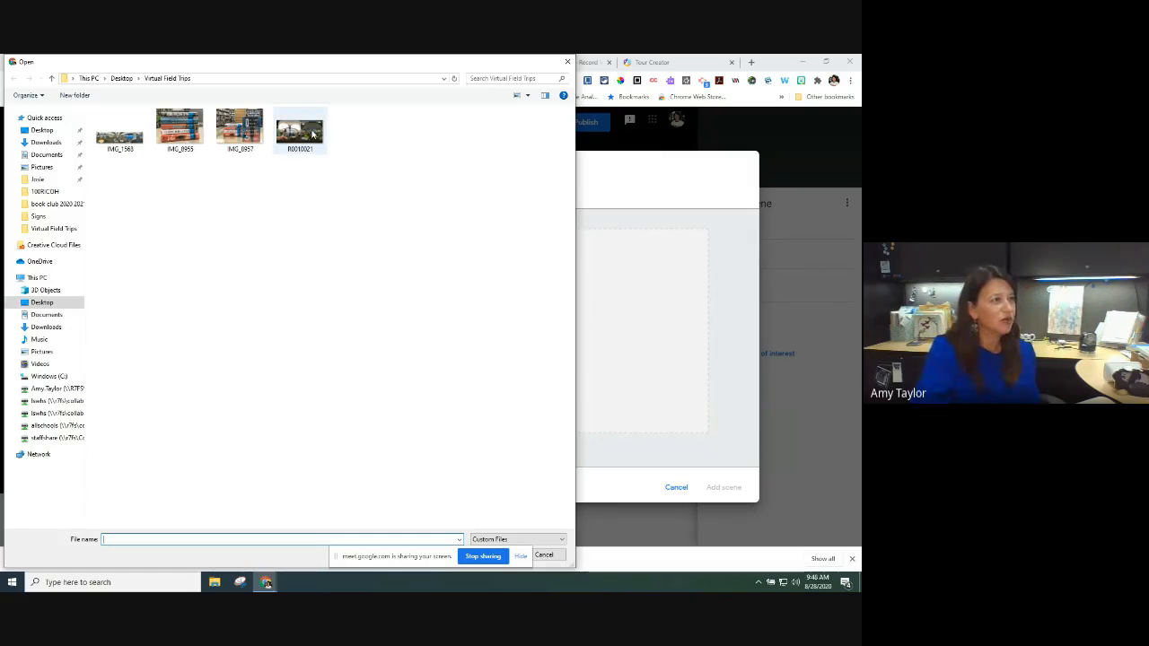
pyautogui.doubleClick(310, 132)
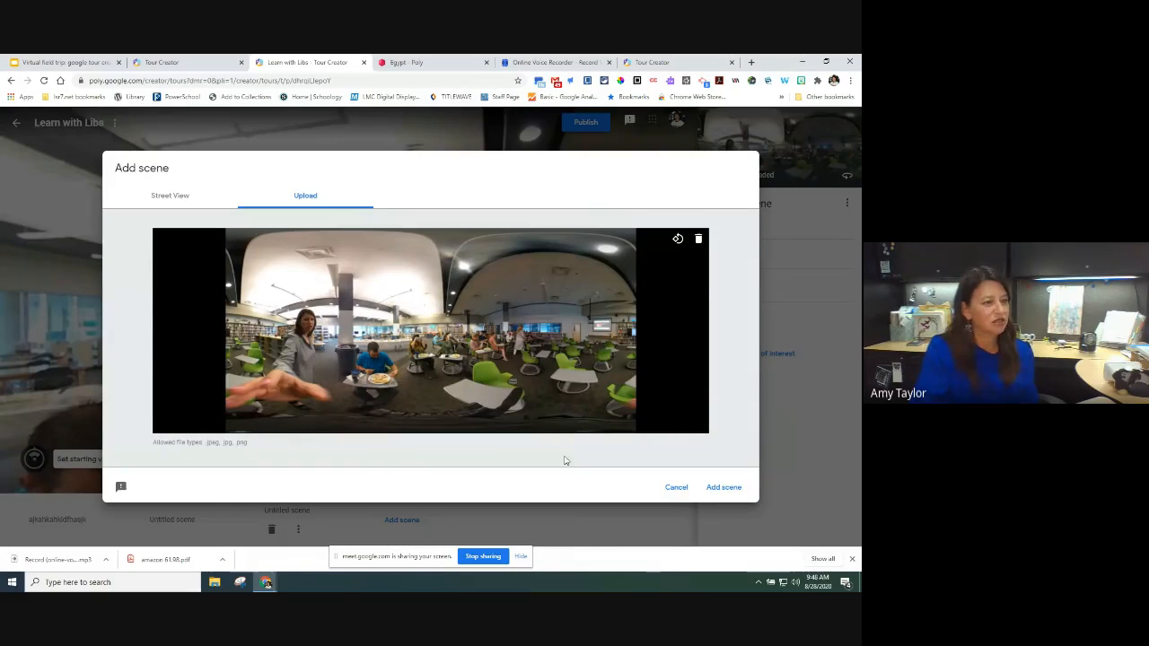
pyautogui.click(713, 490)
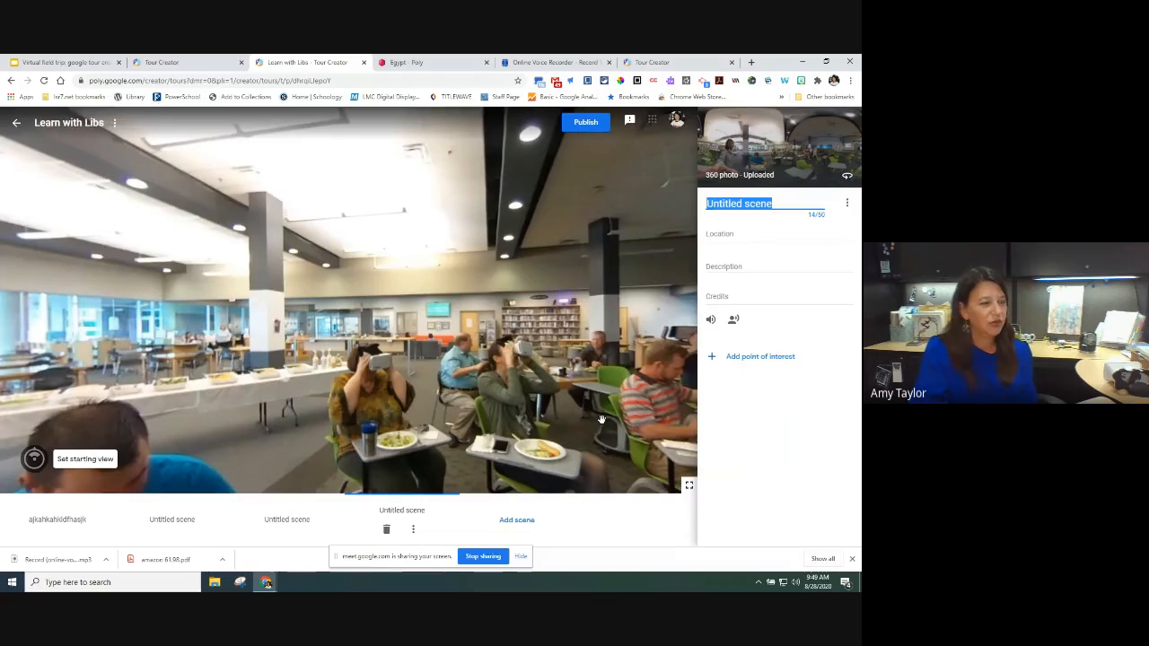
pyautogui.moveTo(655, 422); pyautogui.dragTo(492, 422)
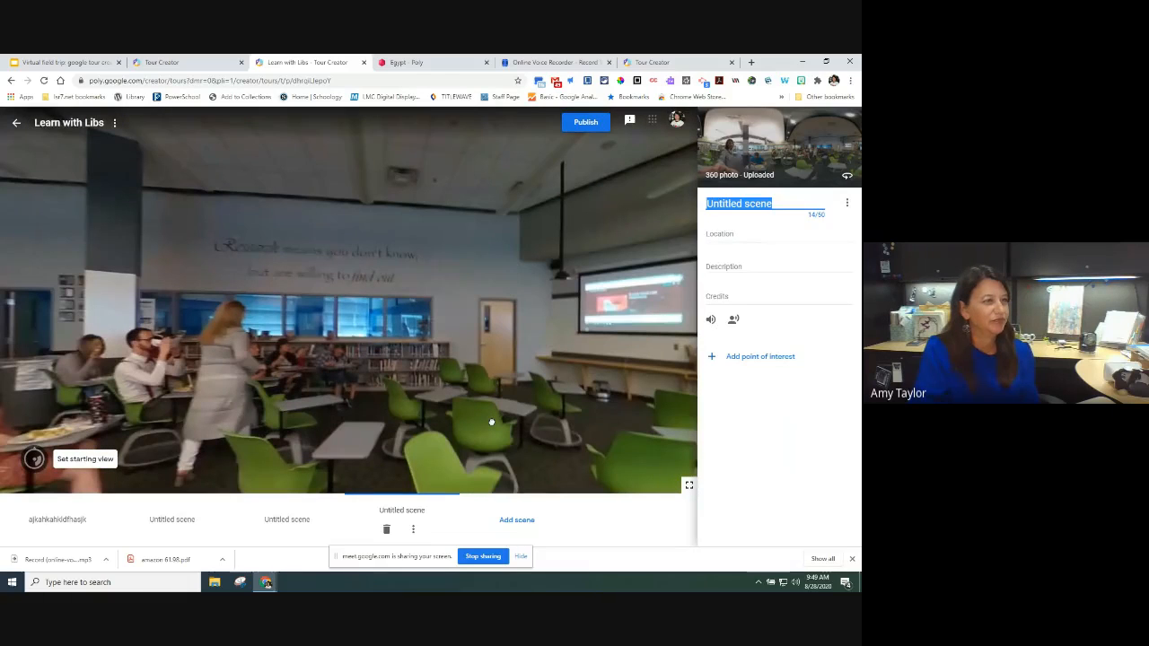
# Step: Look around the fourth scene and title it 'ljldkfjalsk'
pyautogui.moveTo(583, 410); pyautogui.dragTo(462, 405)
pyautogui.moveTo(568, 392); pyautogui.dragTo(498, 392)
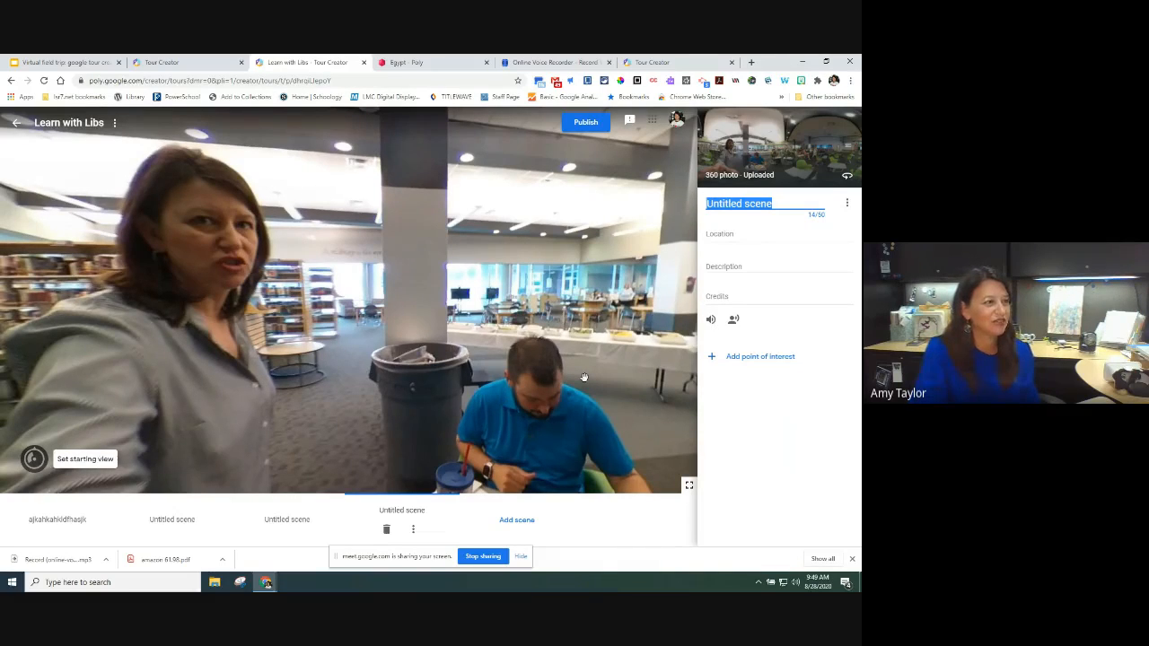
pyautogui.moveTo(583, 377); pyautogui.dragTo(383, 377)
pyautogui.moveTo(524, 359); pyautogui.dragTo(486, 359)
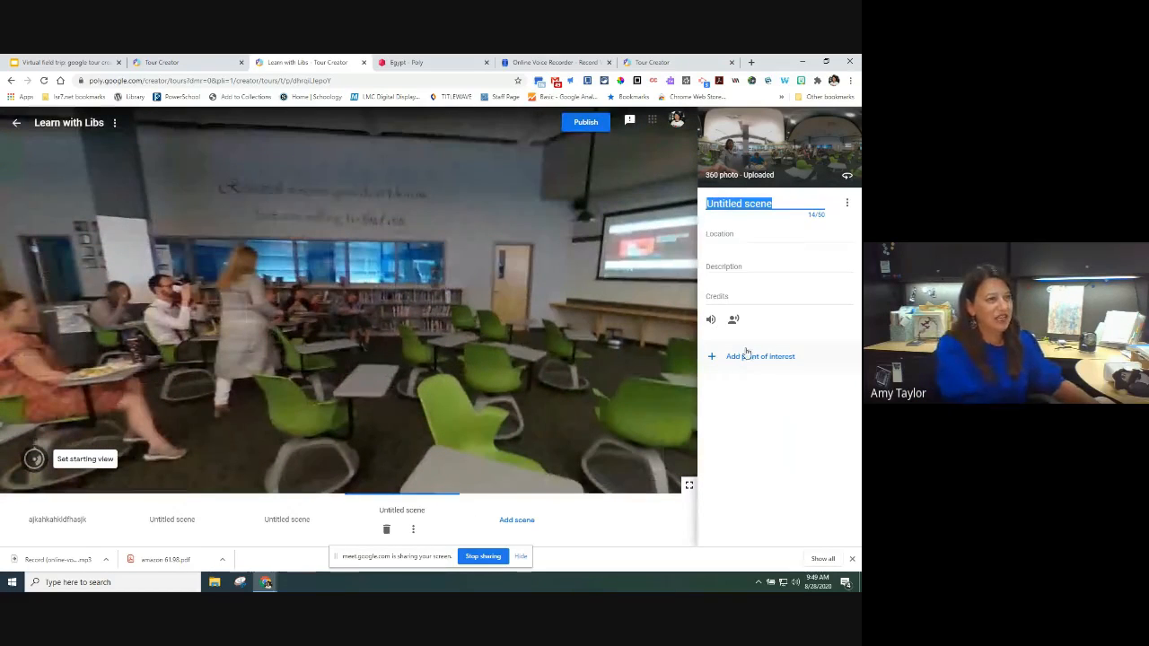
pyautogui.write('ljldkfjalsk')
# Step: Give the scene the description 'adsf asdf' and open the Publish dialog
pyautogui.click(745, 267)
pyautogui.write('adsf asdf')
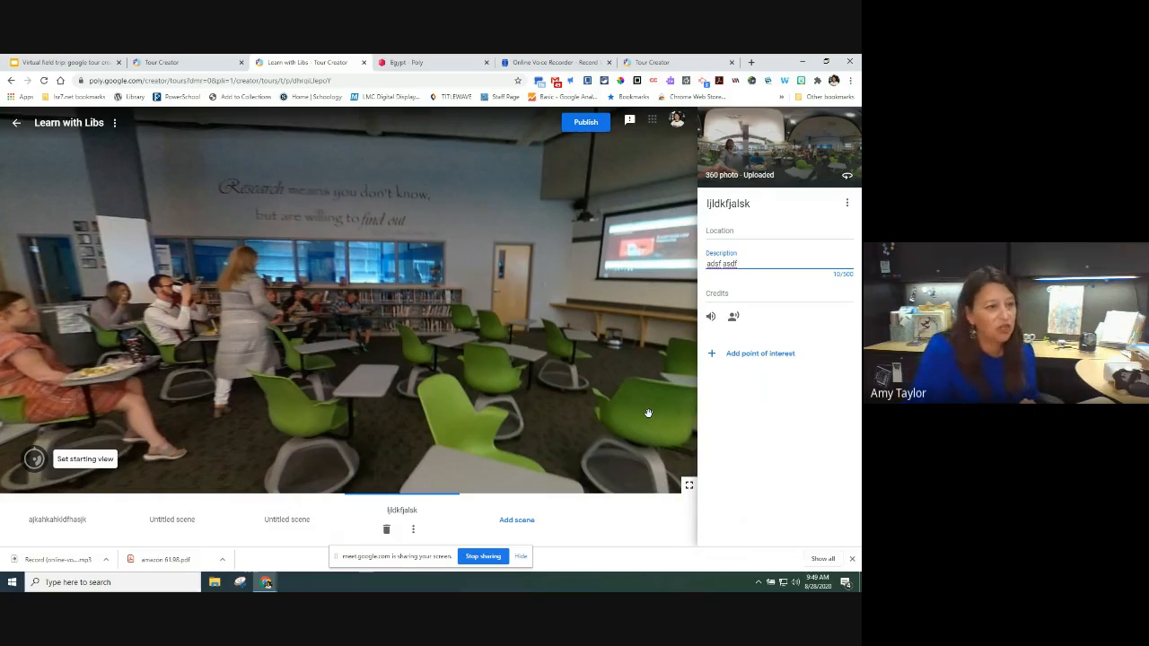
pyautogui.click(591, 131)
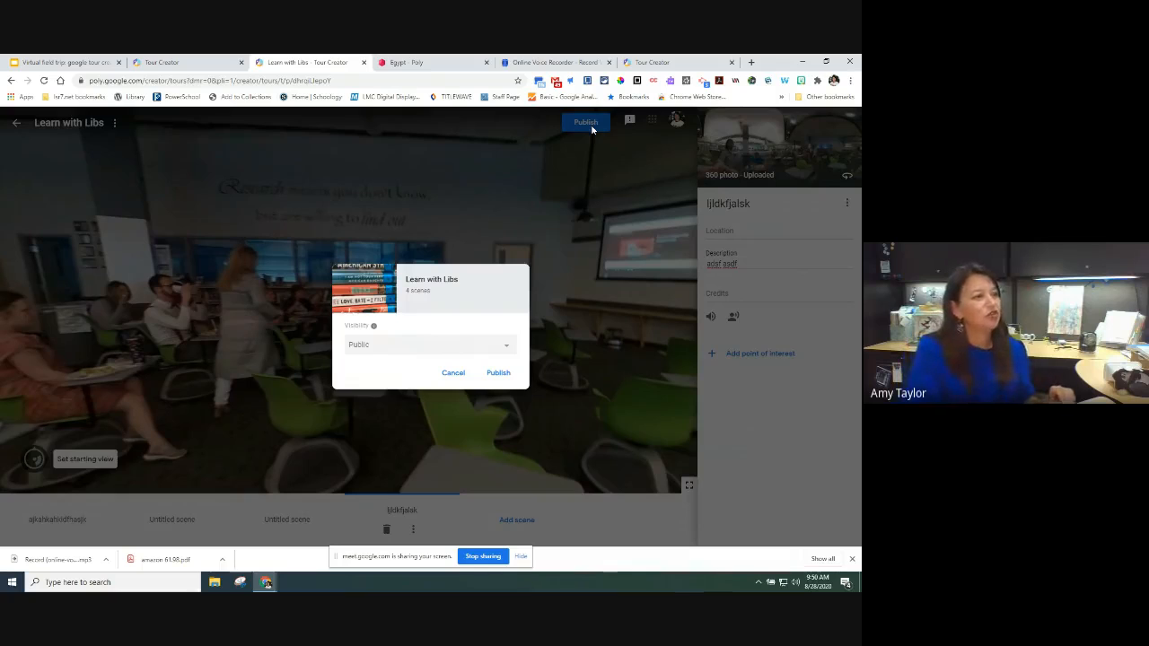
# Step: Publish Learn with Libs with Unlisted visibility and open the published tour
pyautogui.click(503, 344)
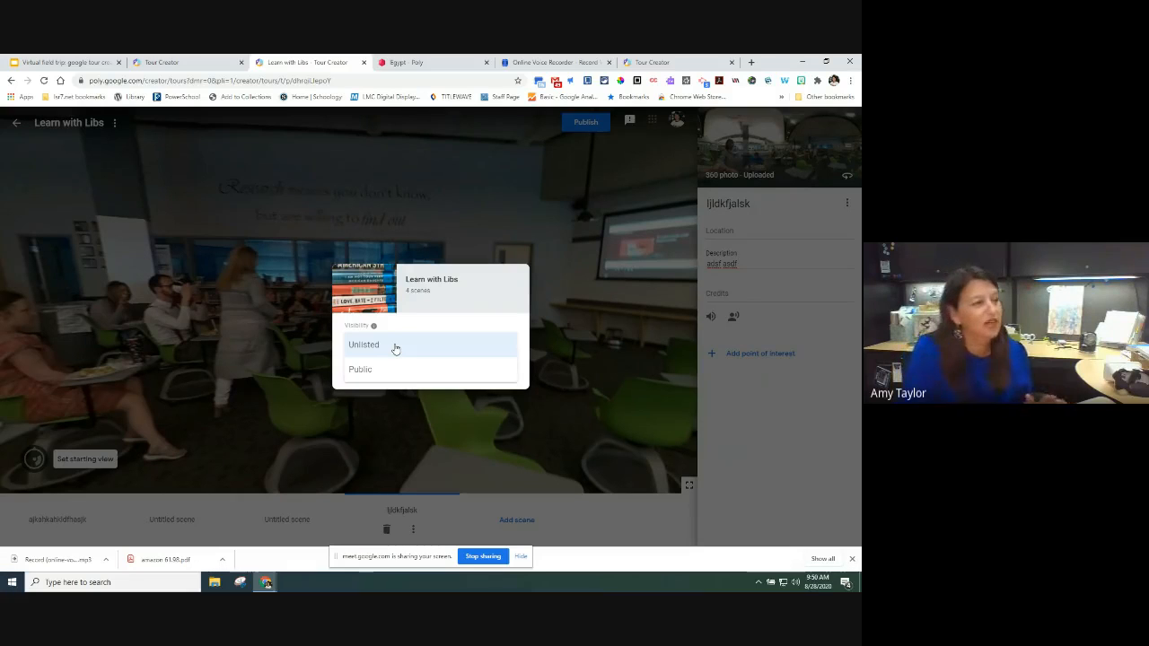
pyautogui.click(395, 348)
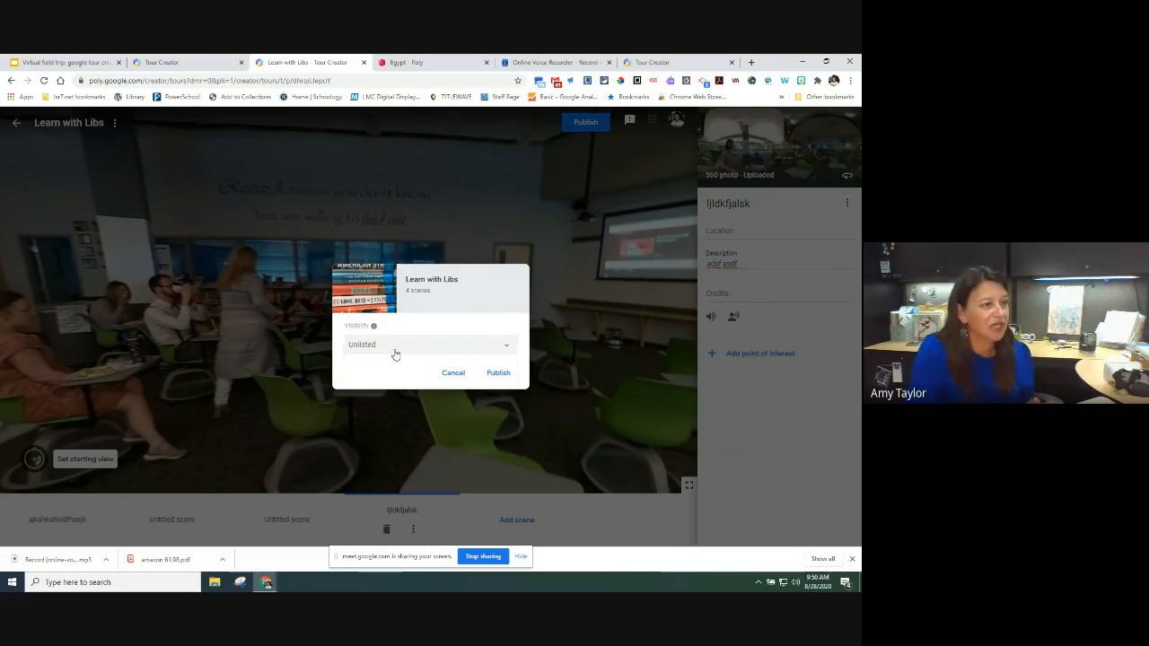
pyautogui.click(498, 373)
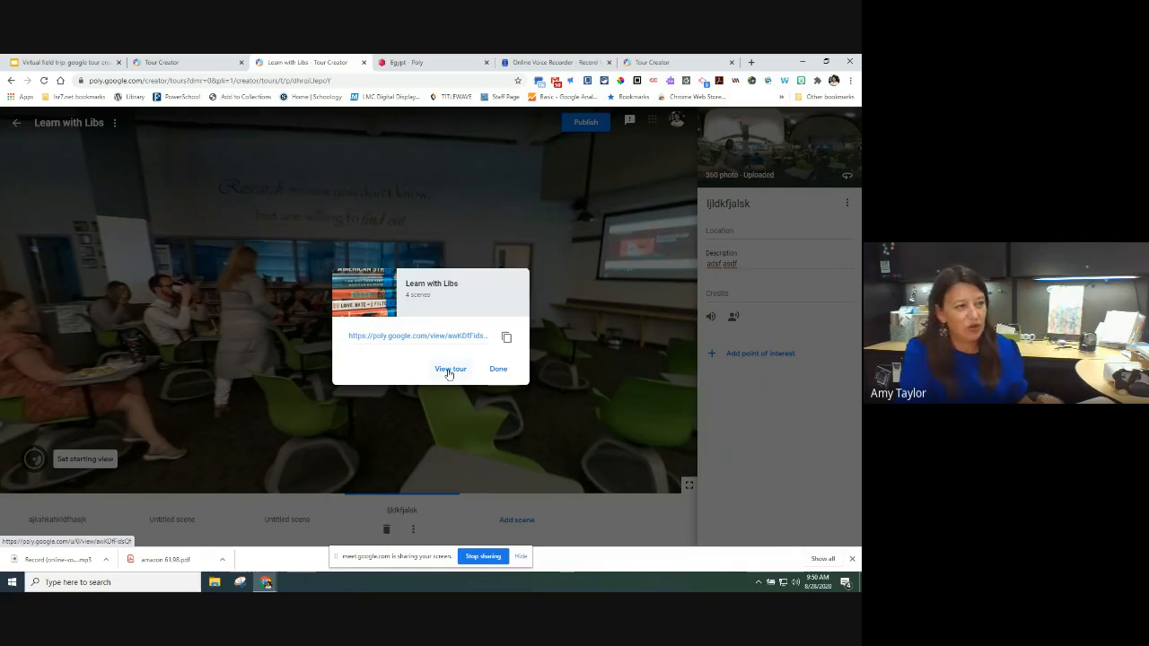
pyautogui.click(449, 372)
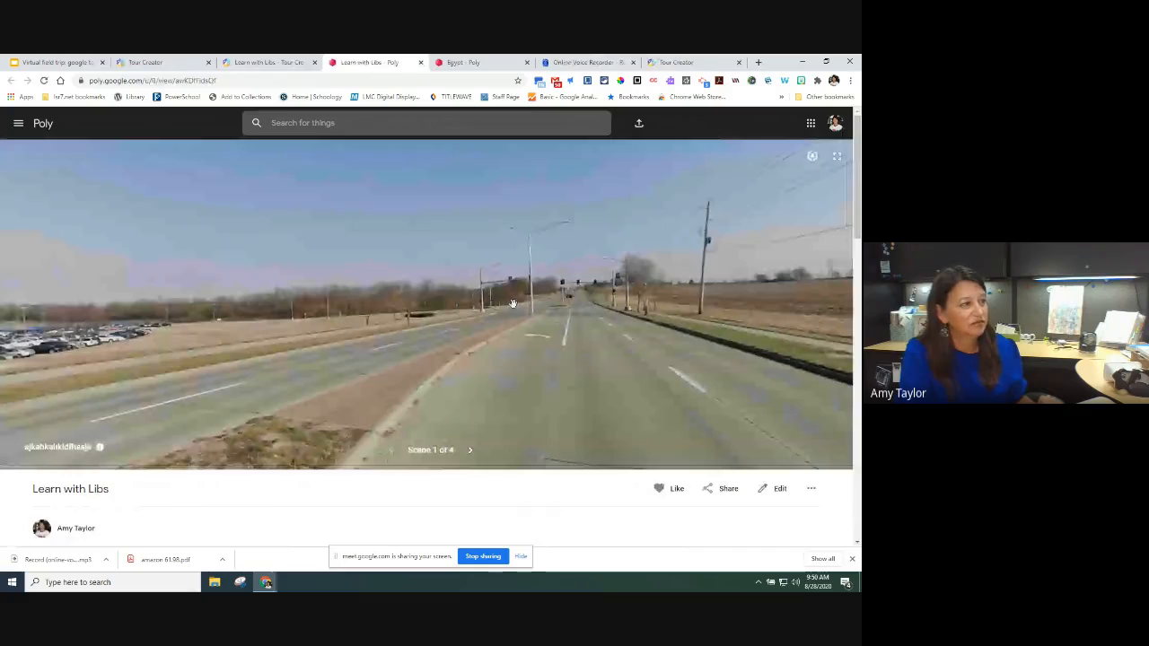
# Step: Look around Scene 1 in Poly and view its two points of interest
pyautogui.moveTo(512, 303); pyautogui.dragTo(333, 339)
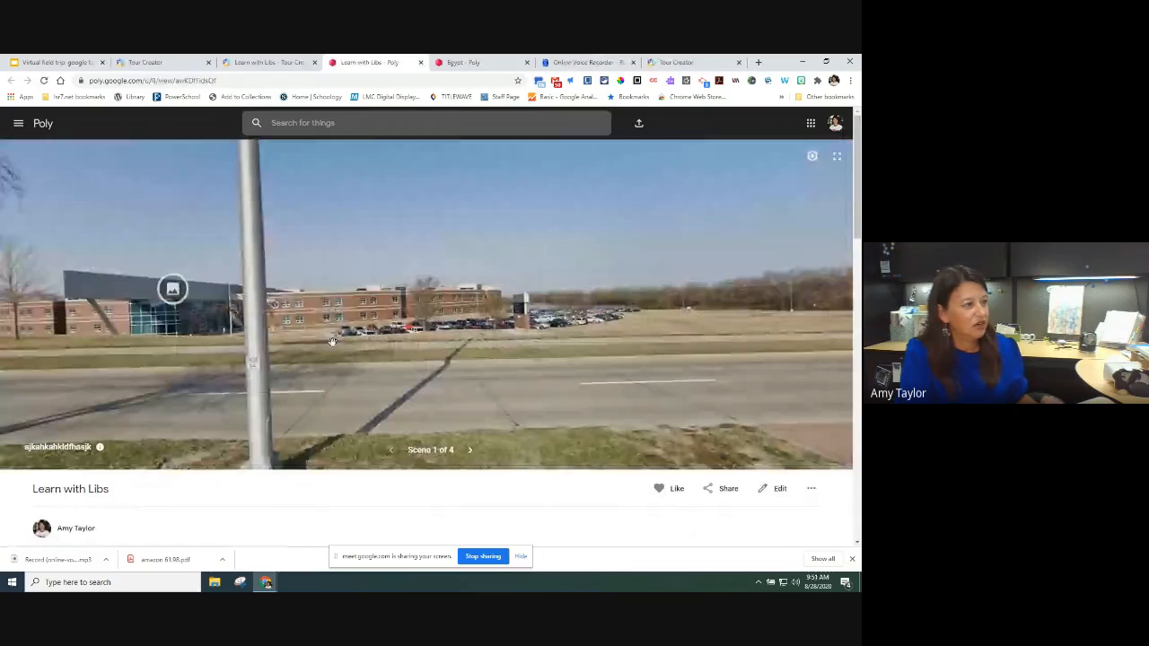
pyautogui.click(90, 448)
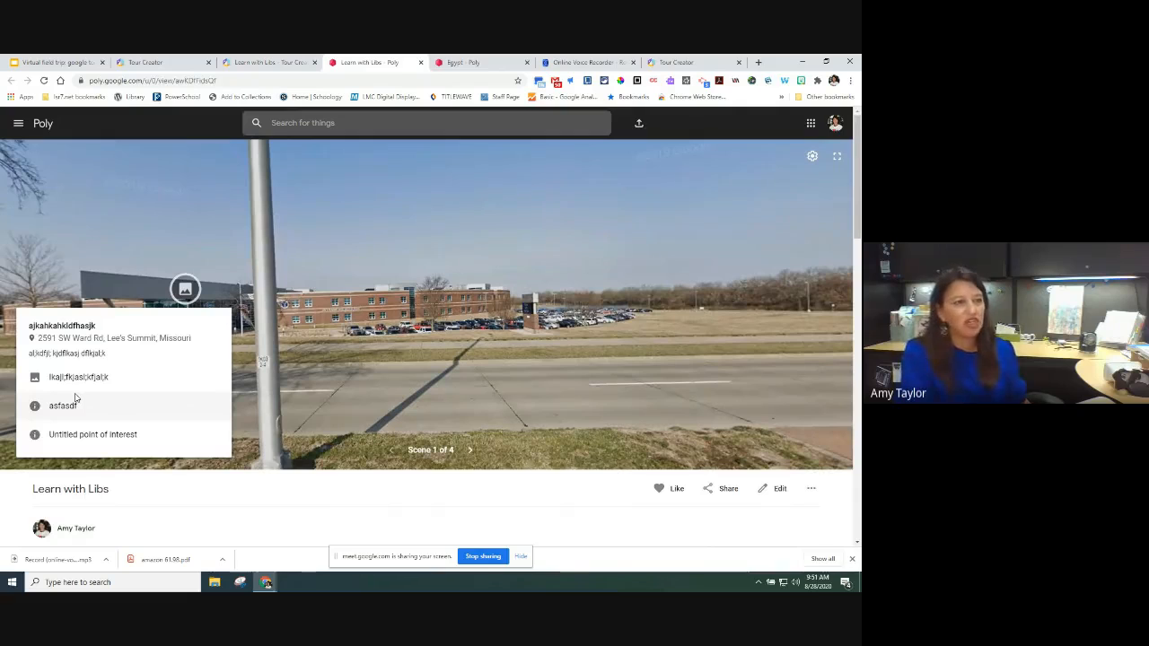
pyautogui.click(810, 162)
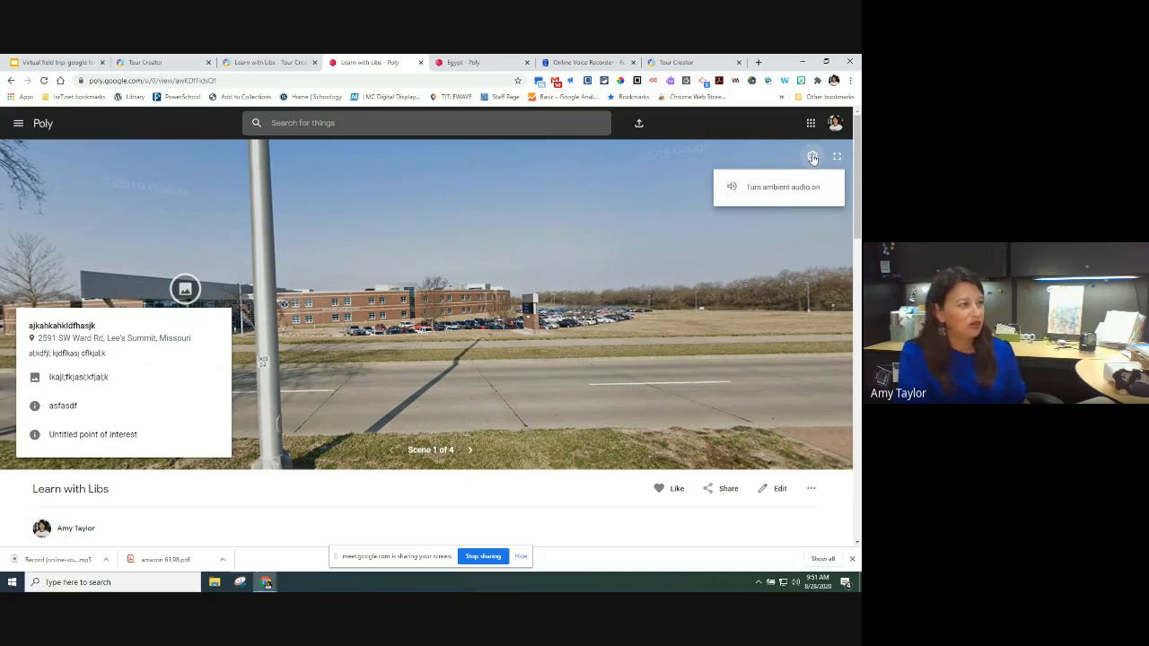
pyautogui.click(114, 382)
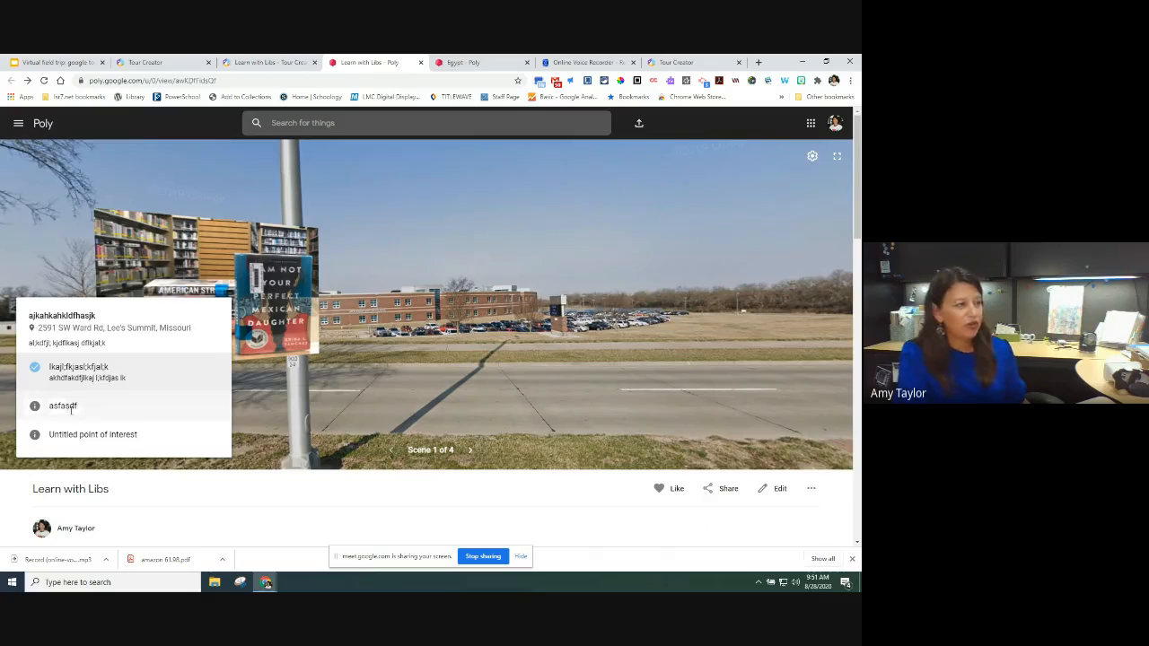
pyautogui.click(71, 408)
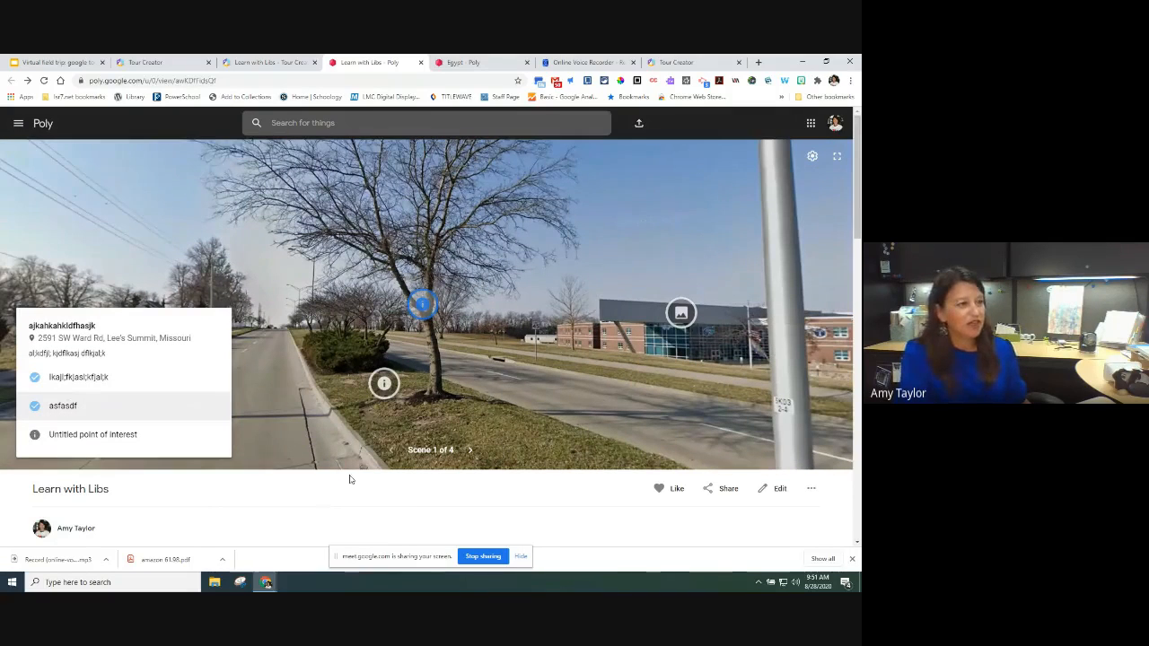
# Step: Advance through the tour's scenes to Scene 4 of 4
pyautogui.click(469, 451)
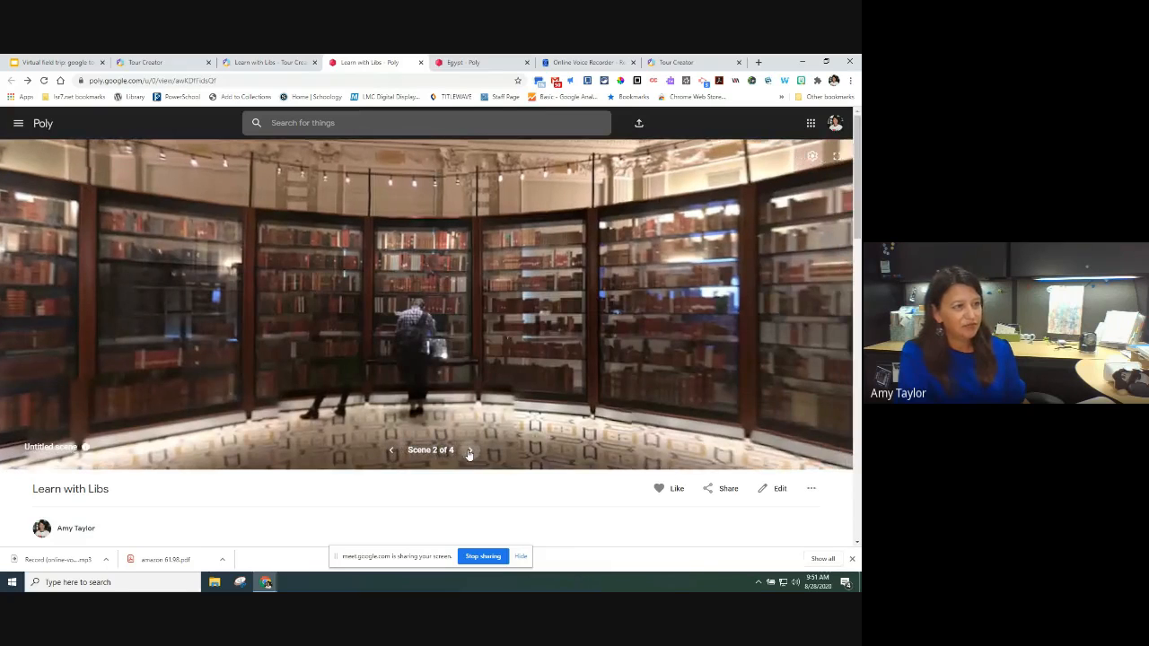
pyautogui.click(469, 451)
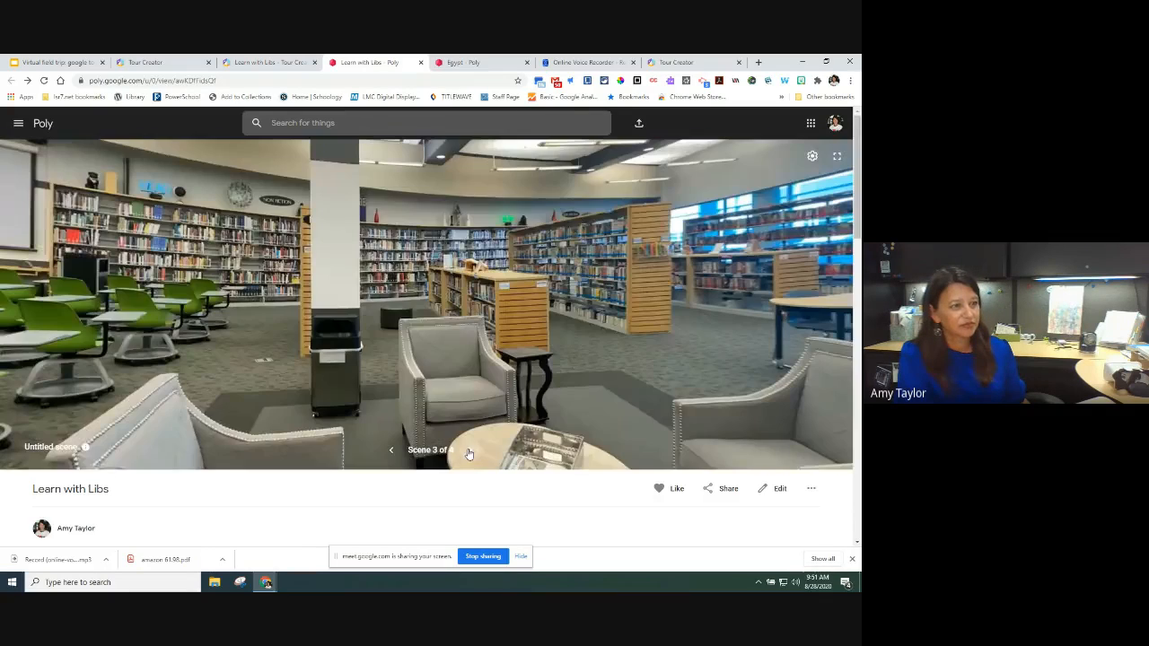
pyautogui.click(468, 451)
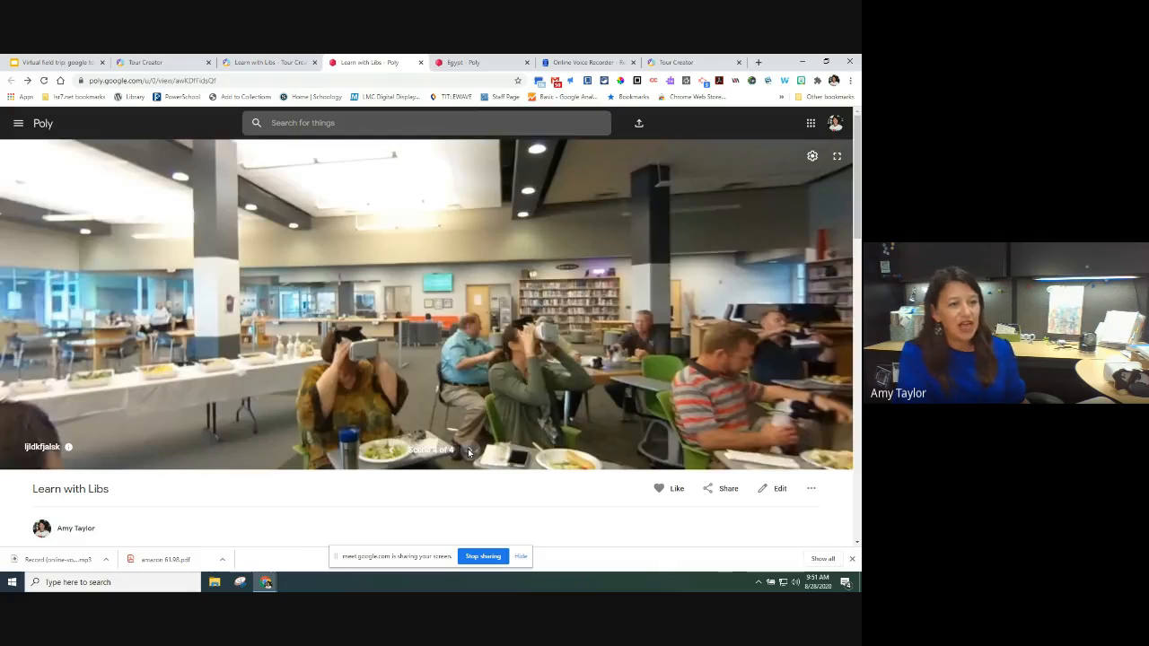
# Step: Show the tour's Poly sharing options, then switch to the Helpful Links slide deck
pyautogui.click(728, 489)
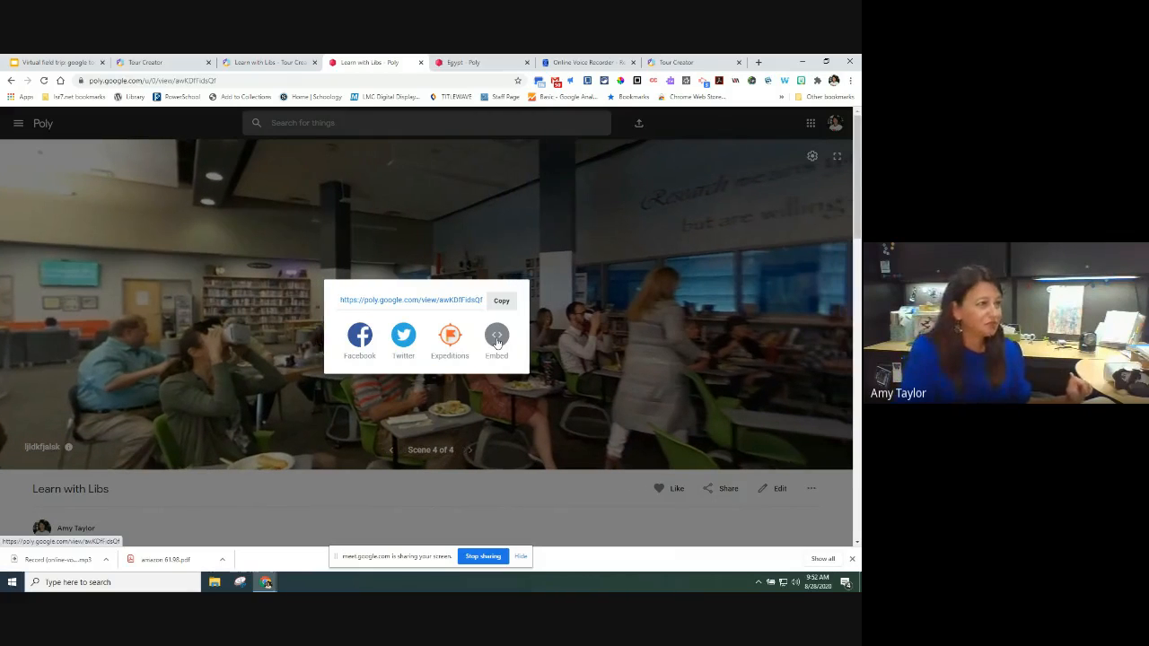
pyautogui.click(54, 58)
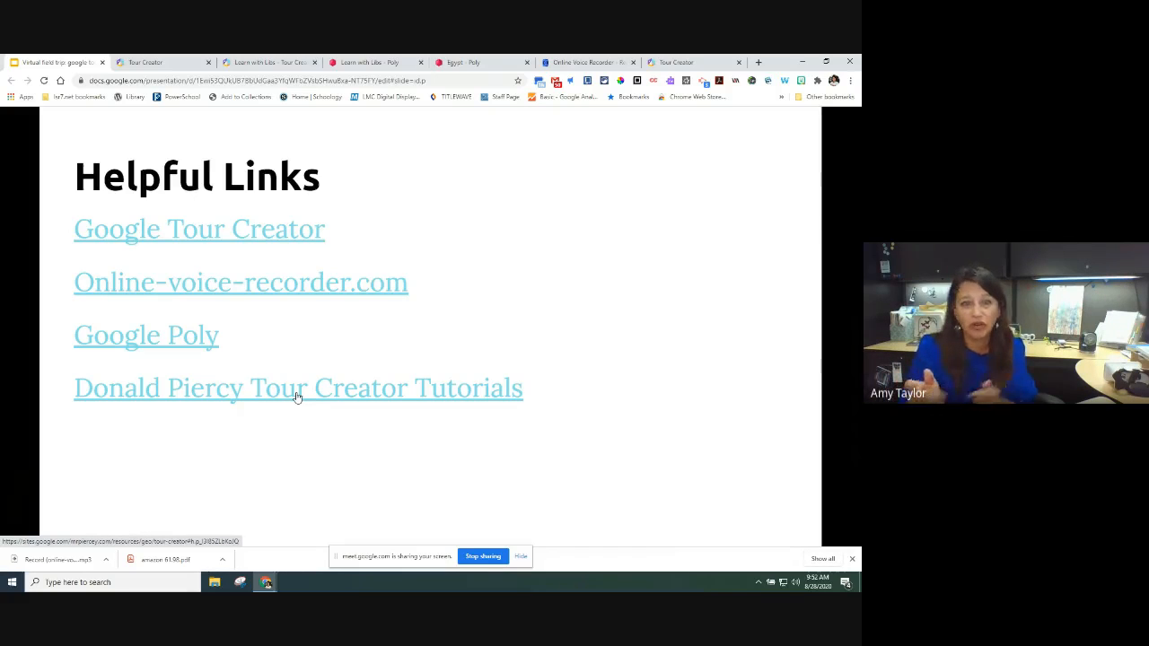
# Step: Advance the presentation to 'Some of my faves' and open its UPM Forest Life link
pyautogui.click(359, 473)
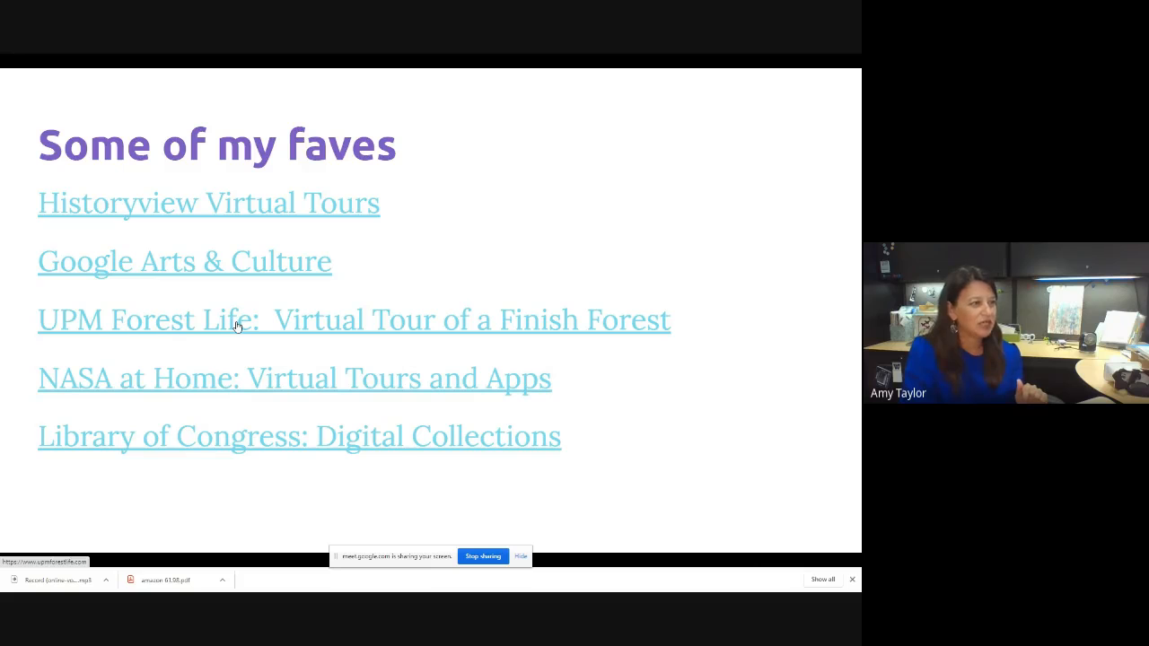
pyautogui.click(321, 329)
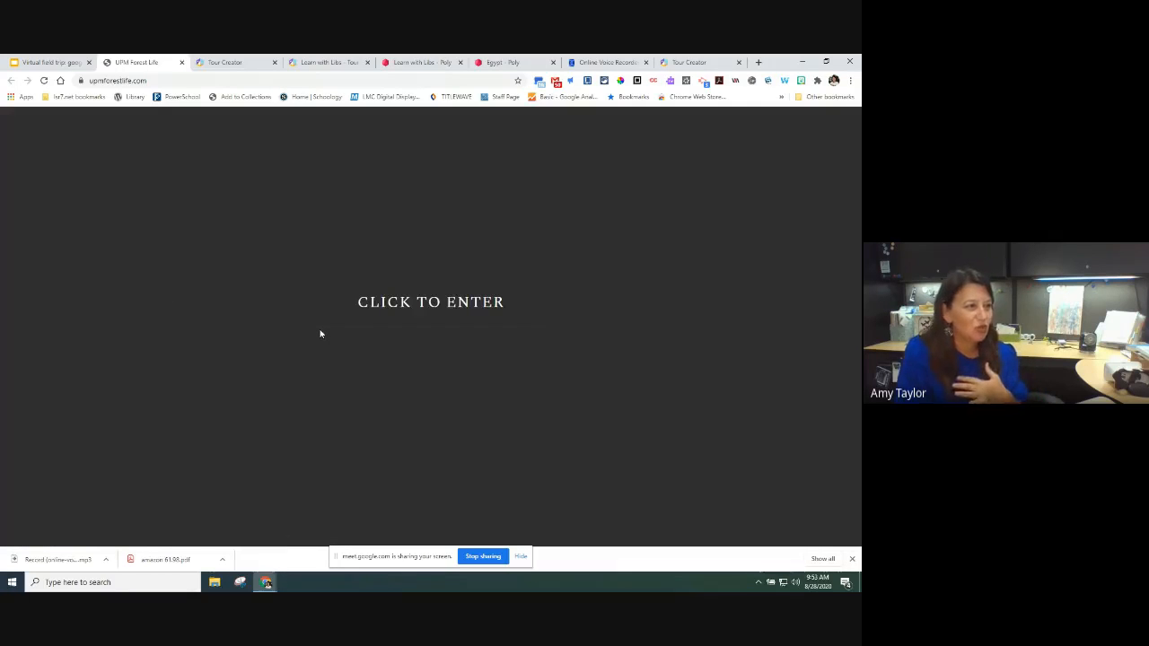
# Step: Enter the UPM Forest Life site, set speaker volume to 78, and skip the intro
pyautogui.click(373, 306)
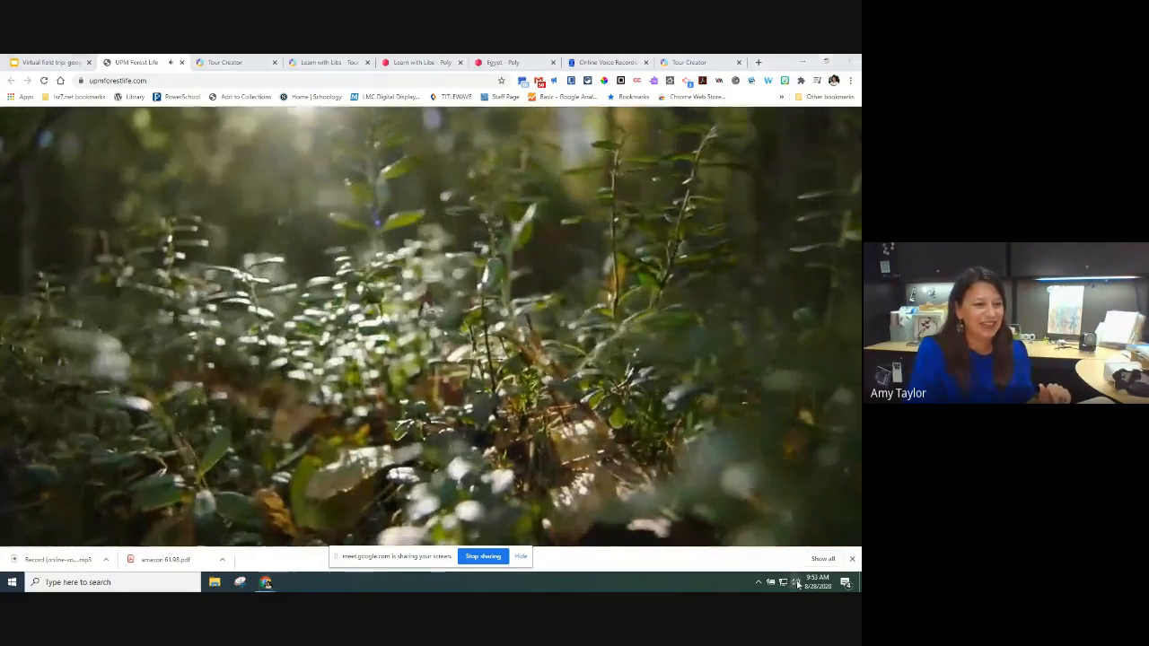
pyautogui.click(795, 582)
pyautogui.moveTo(789, 557); pyautogui.dragTo(834, 558)
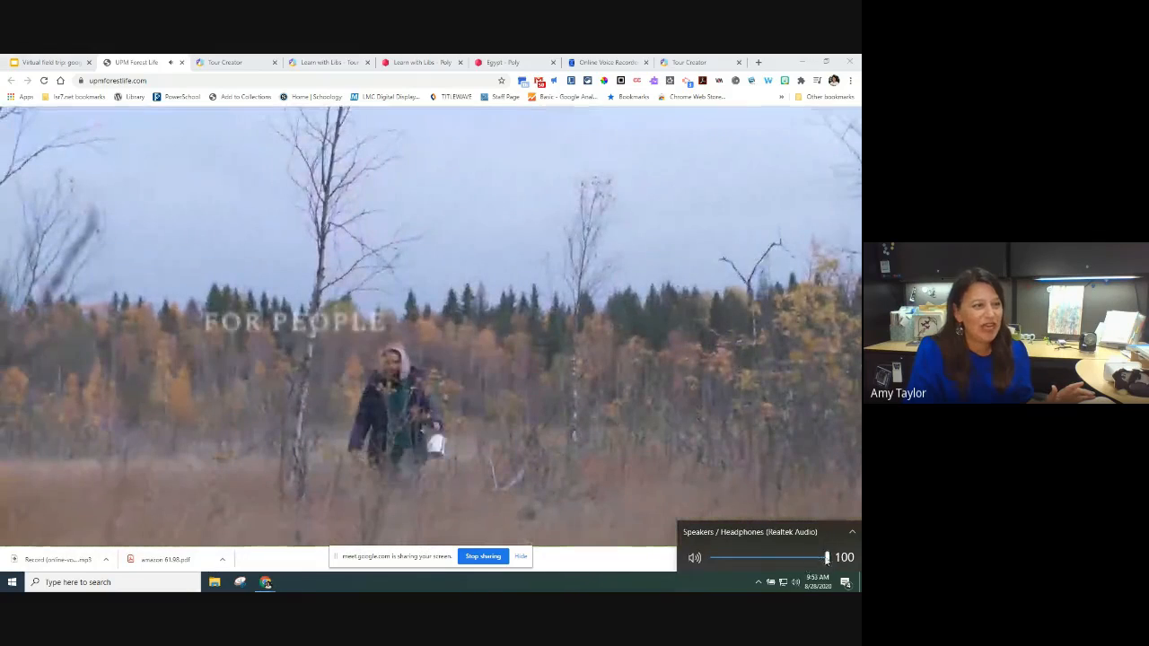
pyautogui.moveTo(815, 558); pyautogui.dragTo(803, 561)
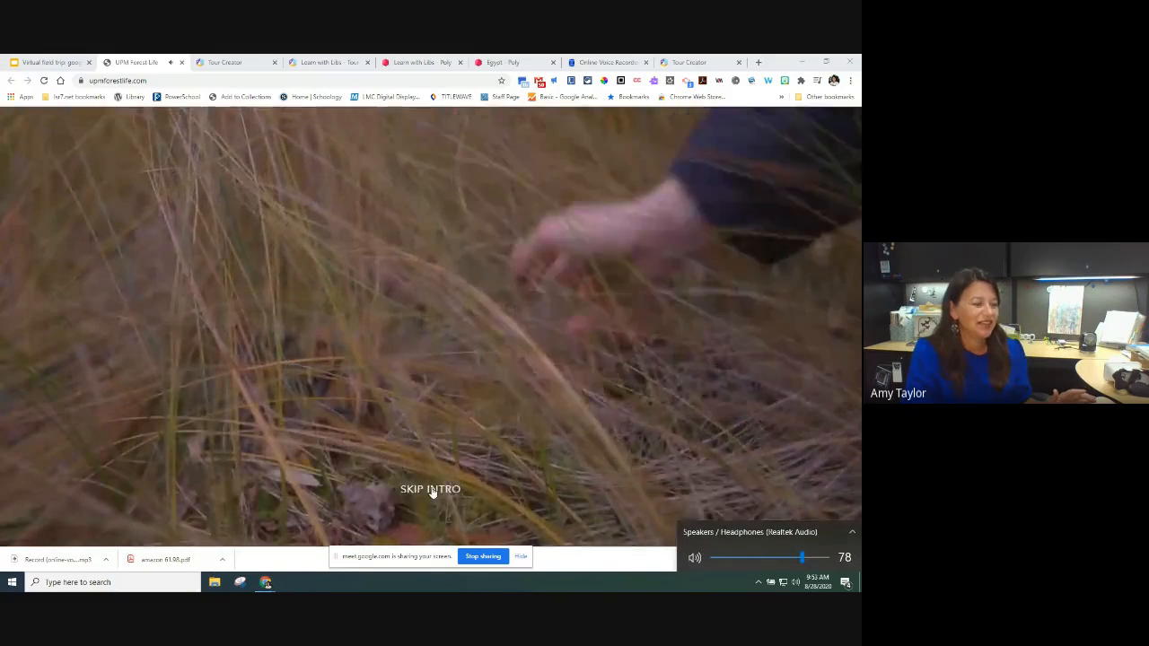
pyautogui.click(430, 490)
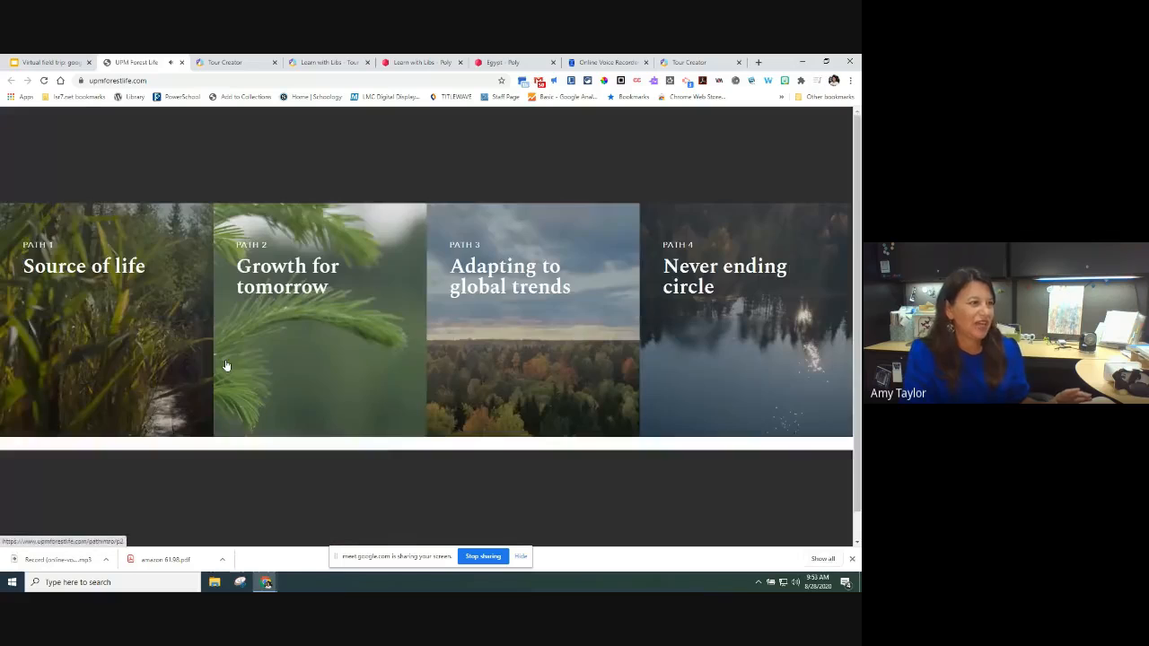
# Step: Explore the Source of life path and Black woodpecker page, then return to the Thank You slide
pyautogui.click(126, 262)
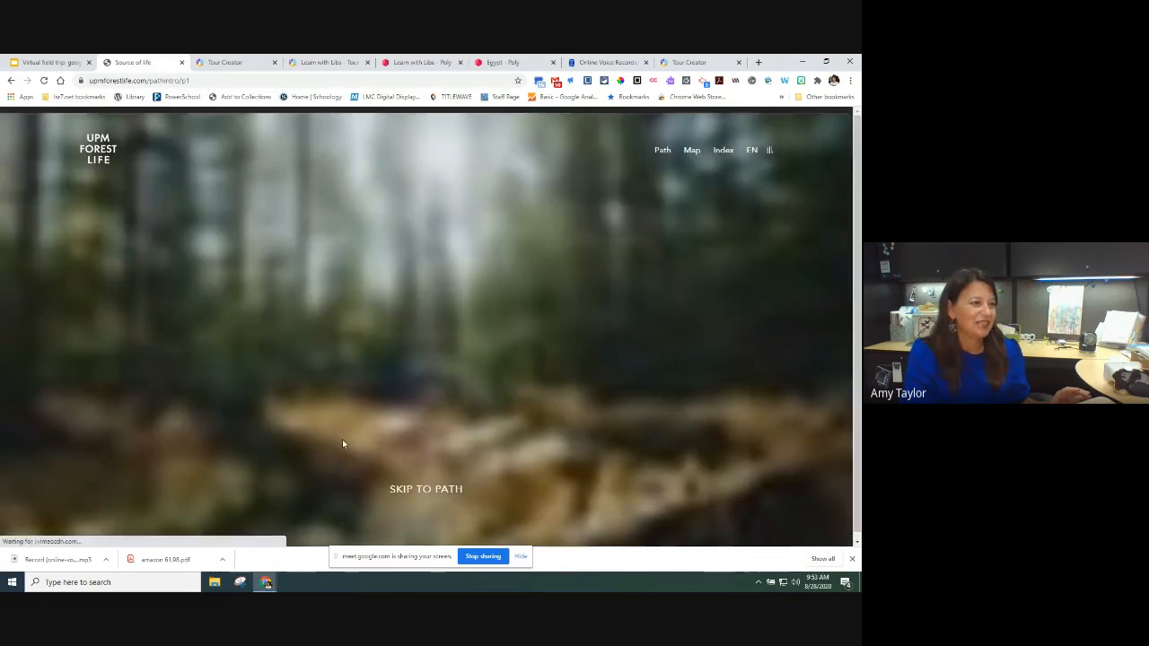
pyautogui.click(413, 492)
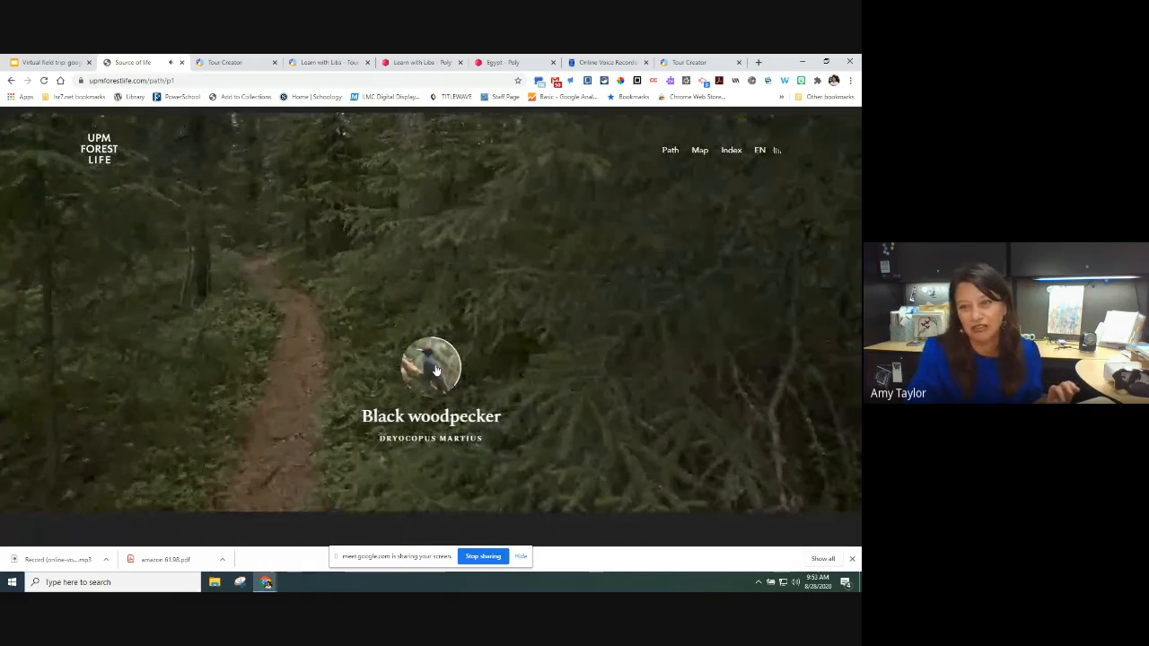
pyautogui.click(434, 369)
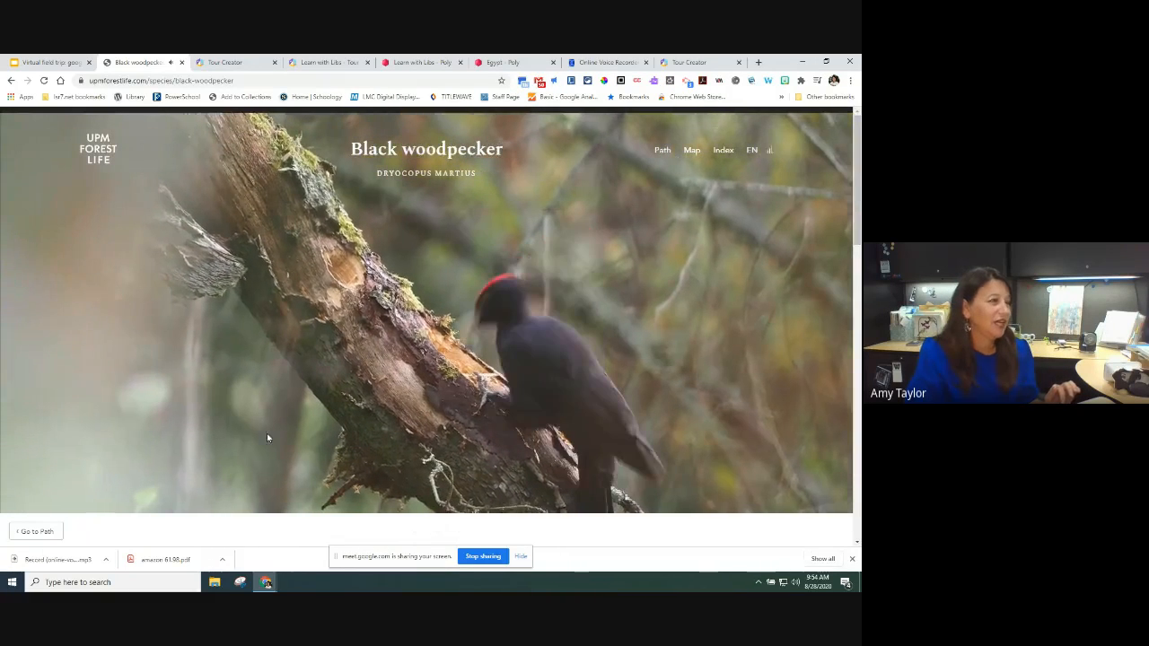
pyautogui.click(182, 62)
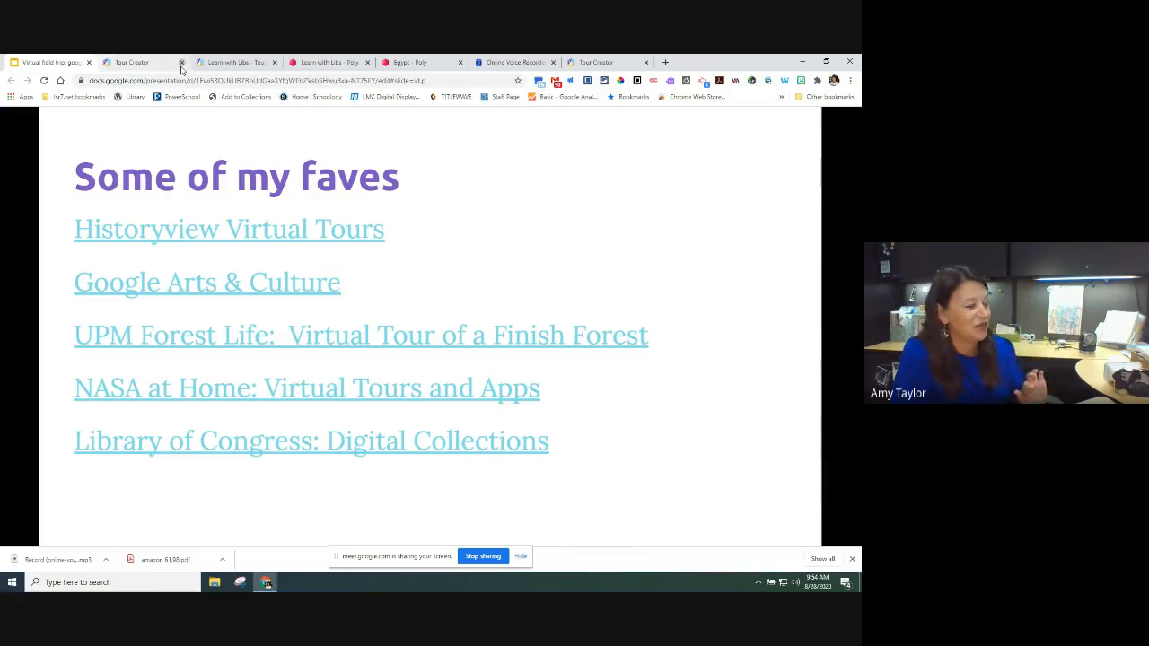
pyautogui.press('Right')
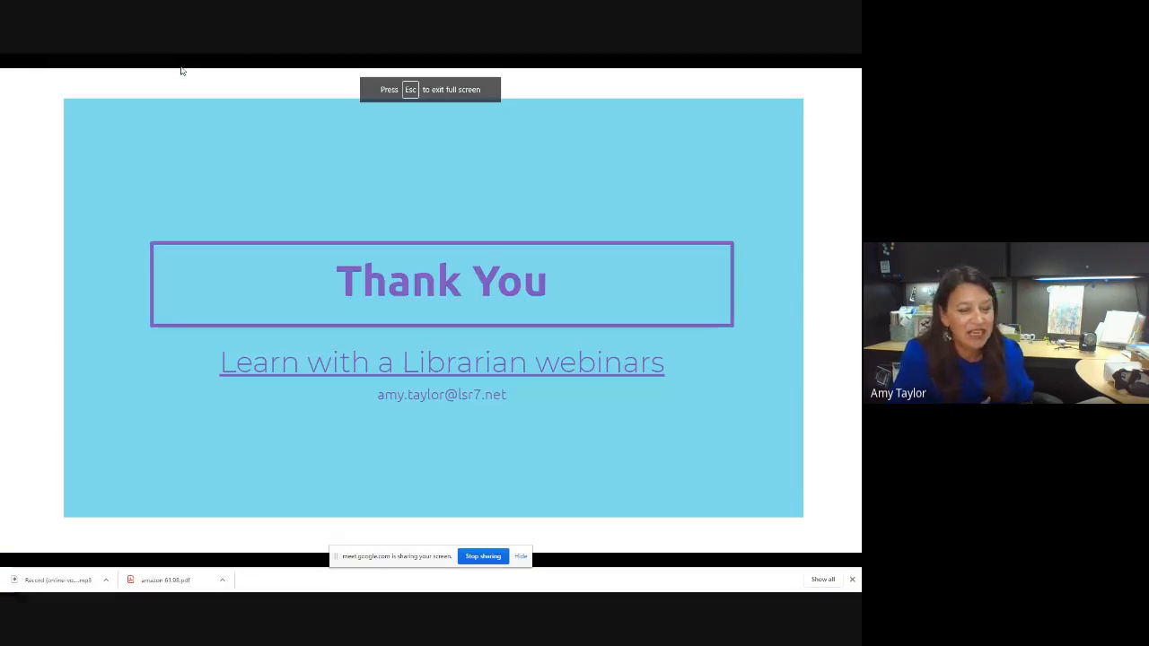